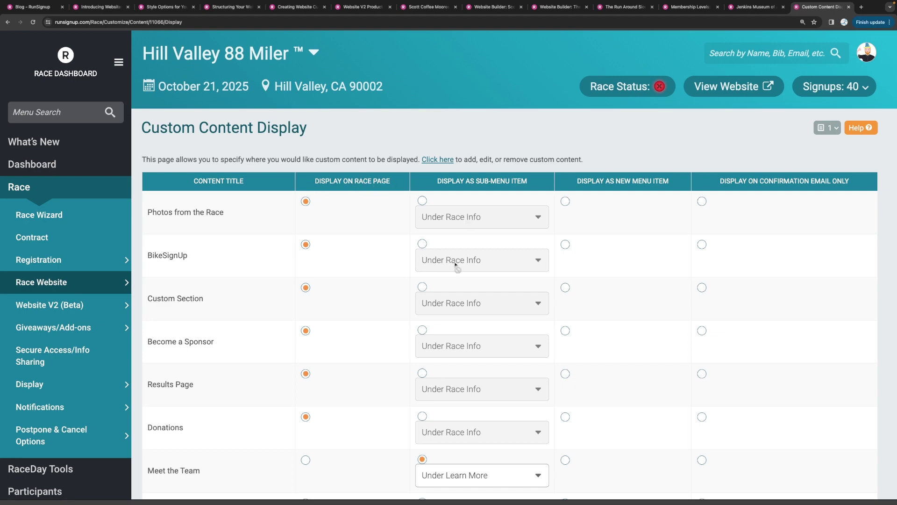
Review the custom content display options, and open the race website's Menu Order settings to examine how its menu items are arranged.
scroll(464, 226, down, 3)
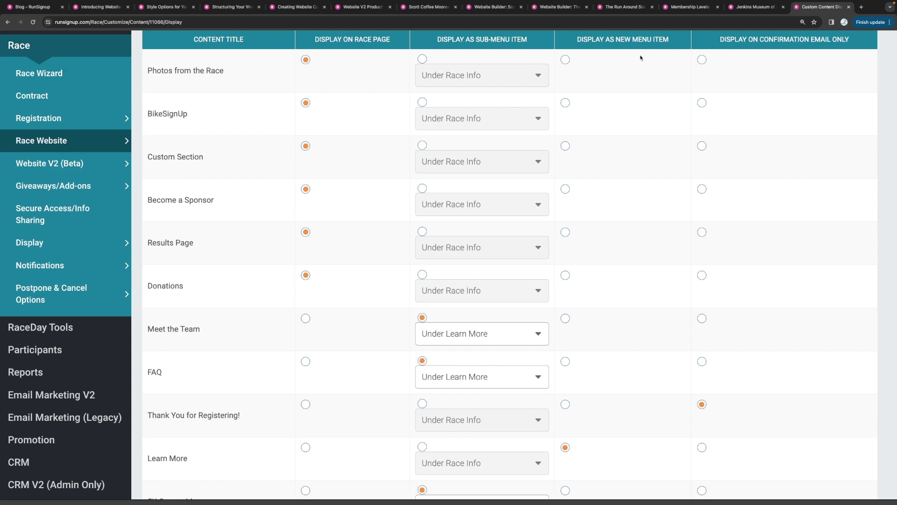
mouse_move(116, 140)
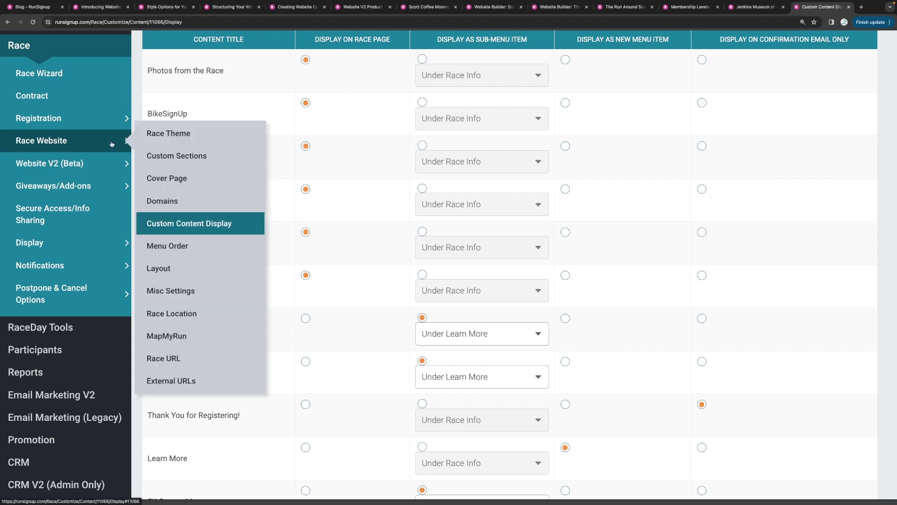
click(176, 252)
scroll(334, 230, down, 5)
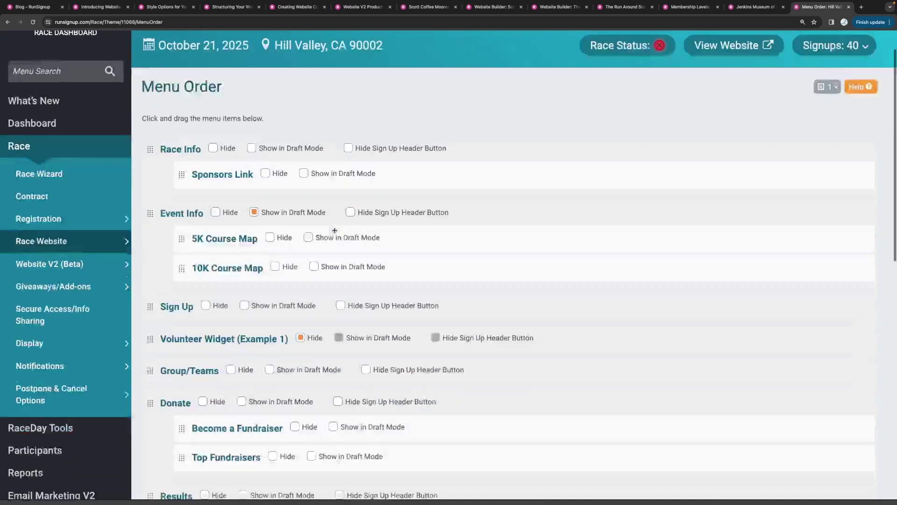
mouse_move(149, 193)
mouse_down()
mouse_move(164, 237)
mouse_move(164, 321)
mouse_move(145, 178)
mouse_move(149, 200)
mouse_up()
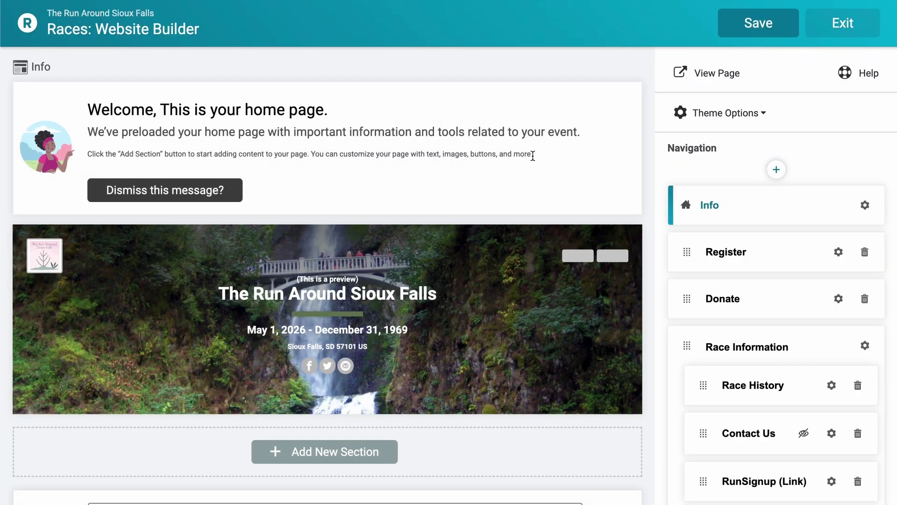
Add a new dropdown to the website's main navigation, keeping the title New Dropdown and the default settings.
scroll(533, 156, down, 13)
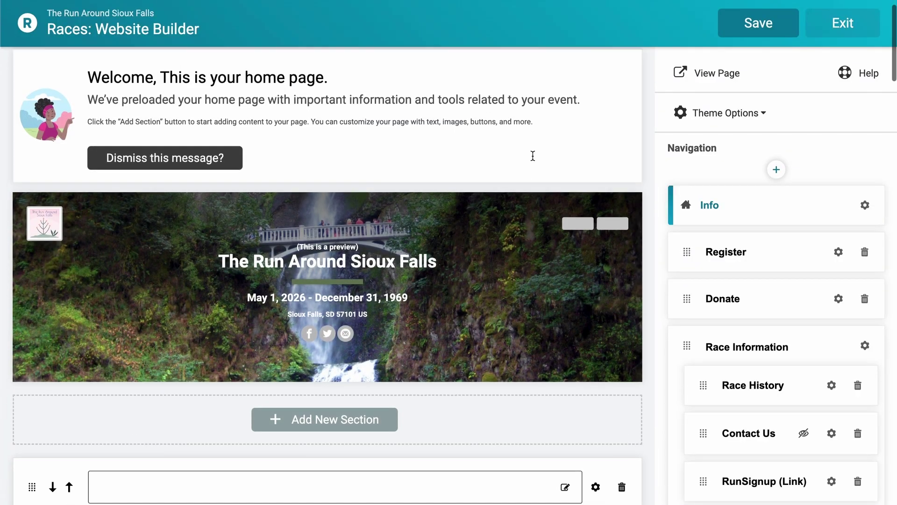
scroll(533, 159, down, 10)
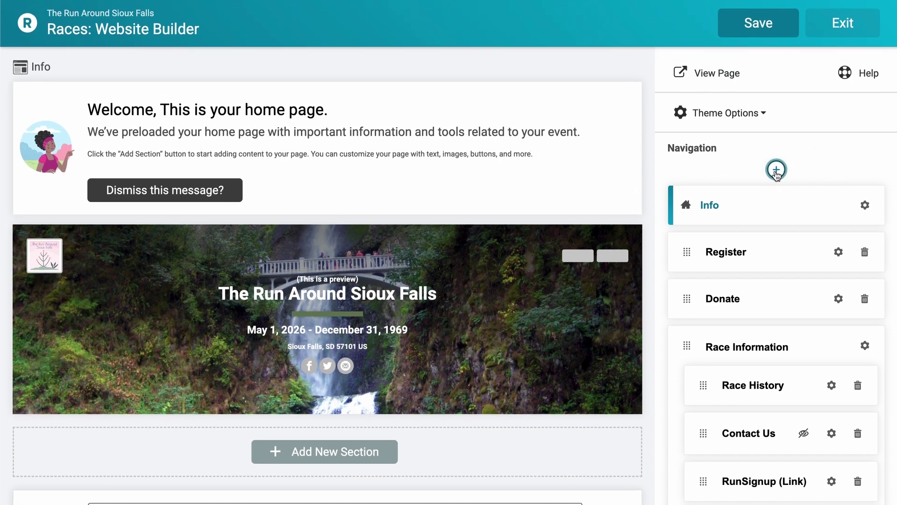
scroll(718, 159, down, 5)
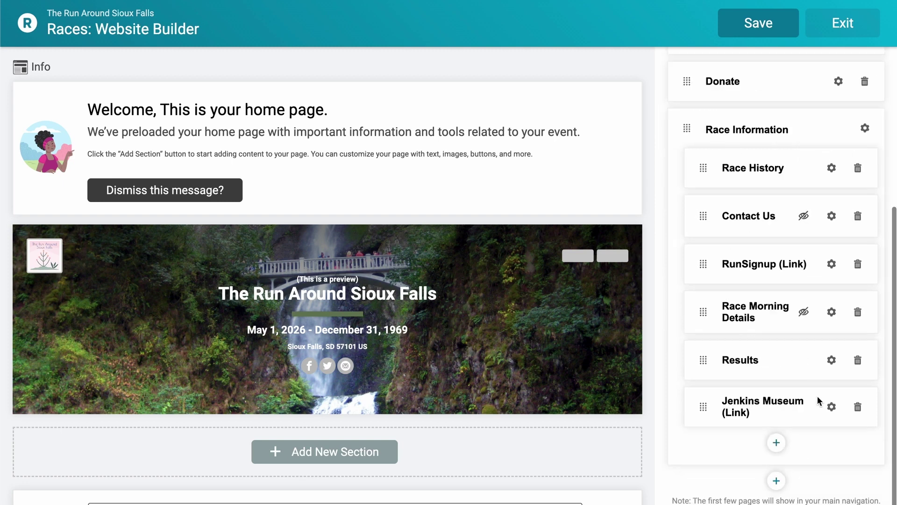
scroll(818, 490, up, 5)
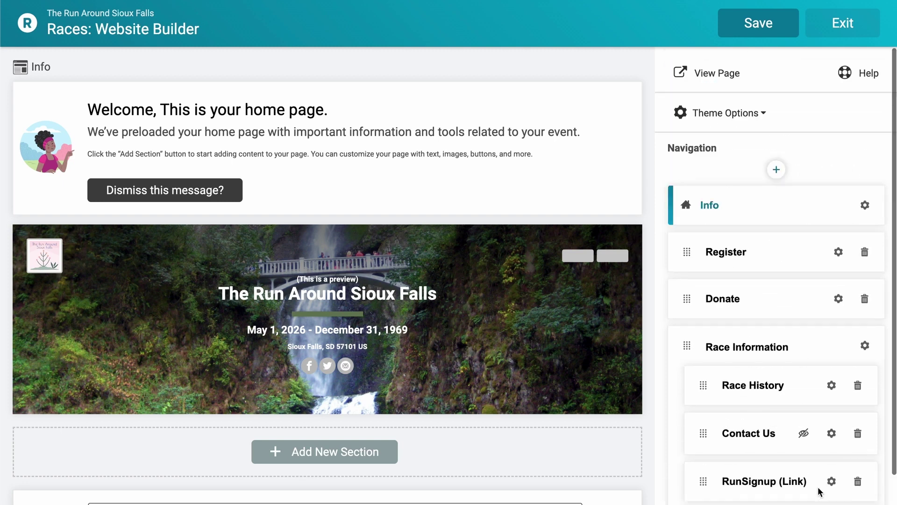
click(777, 170)
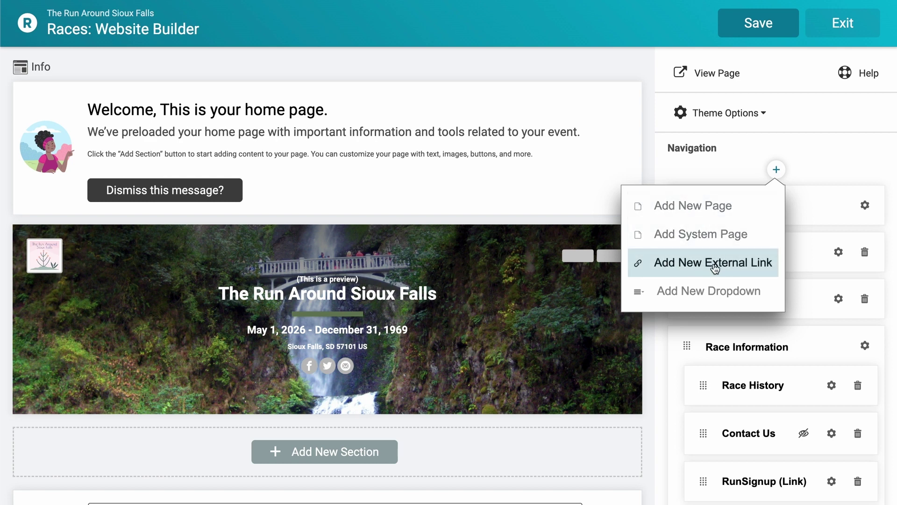
click(700, 294)
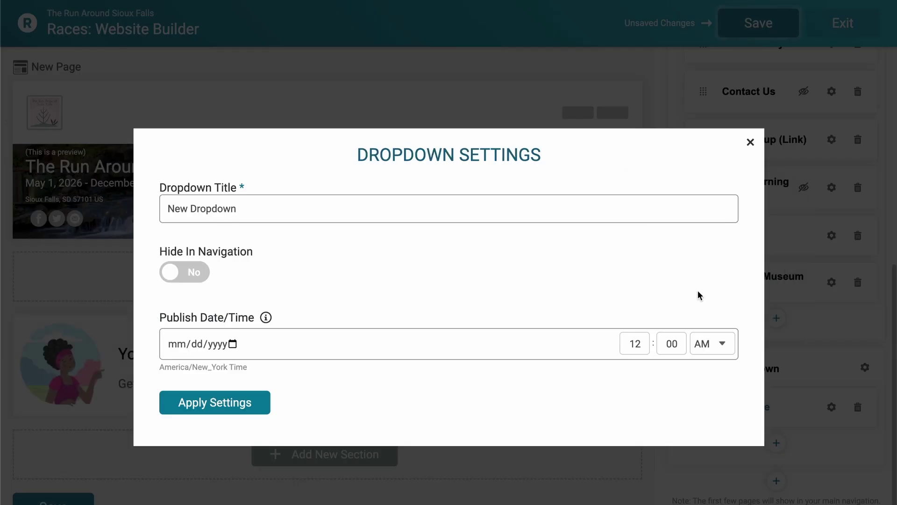
click(264, 407)
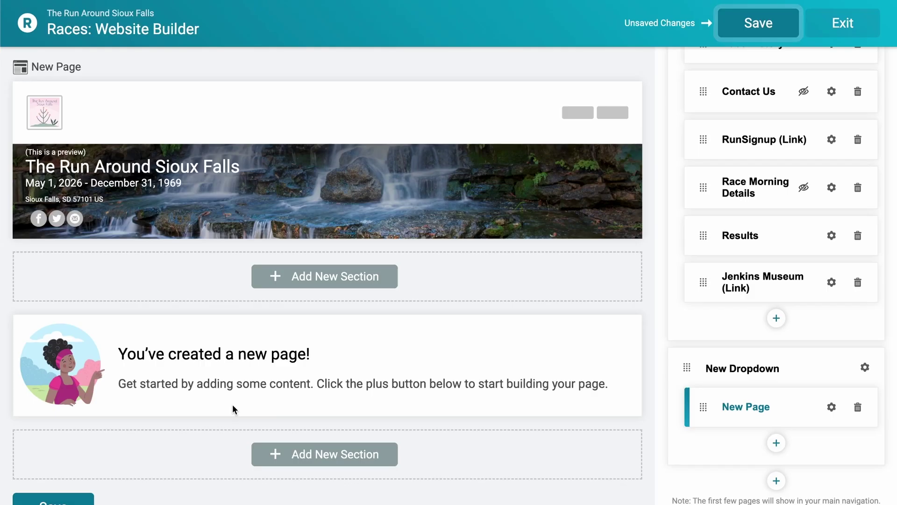
Check which item types can be added under New Dropdown, and view that dropdown's contents on the race website.
scroll(790, 346, down, 2)
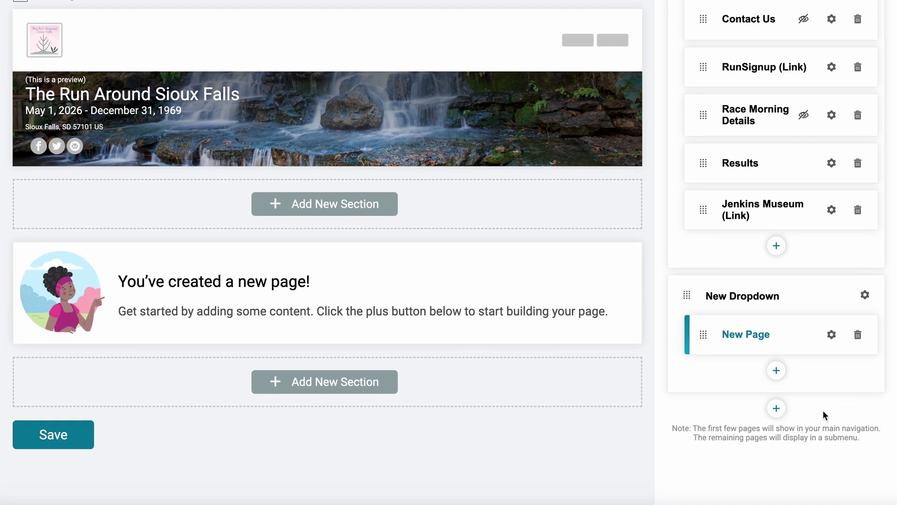
click(777, 370)
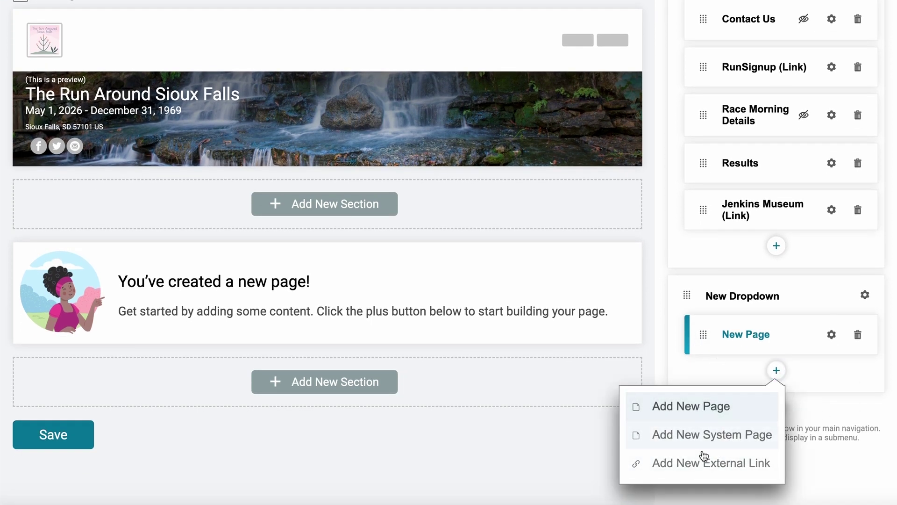
click(722, 374)
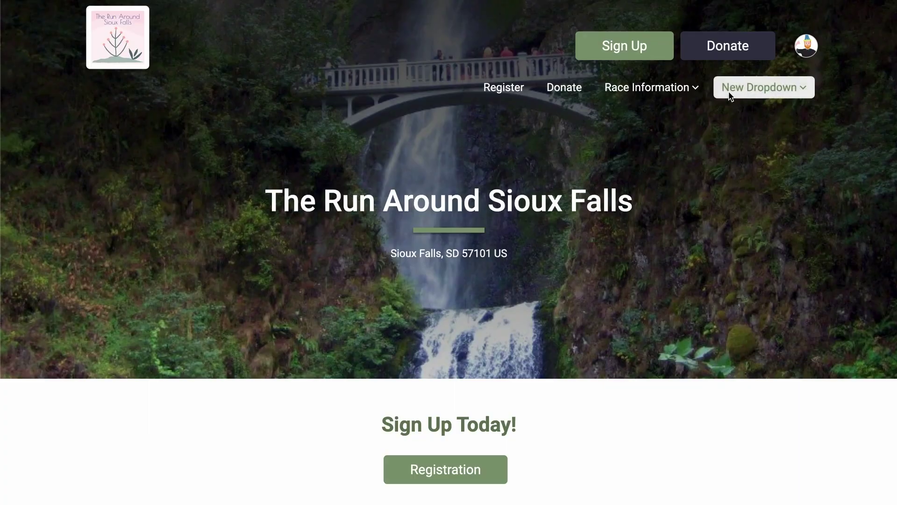
click(773, 87)
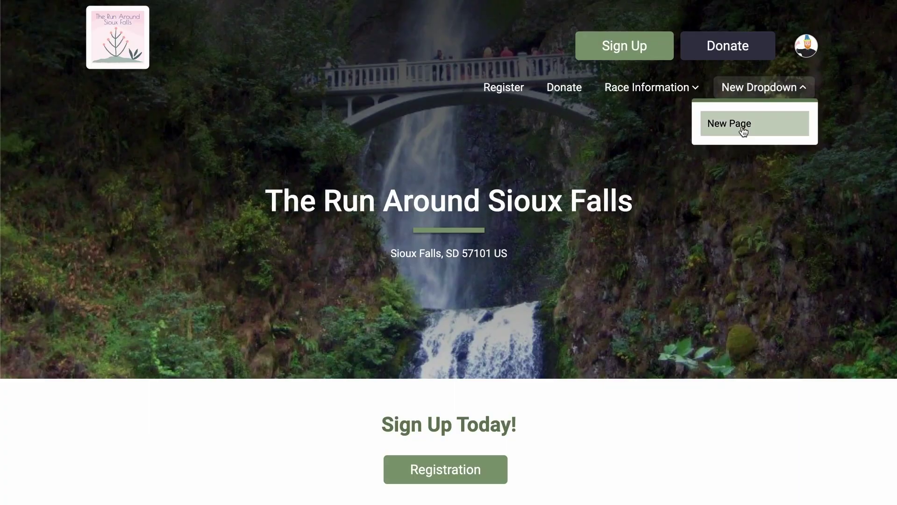
click(776, 83)
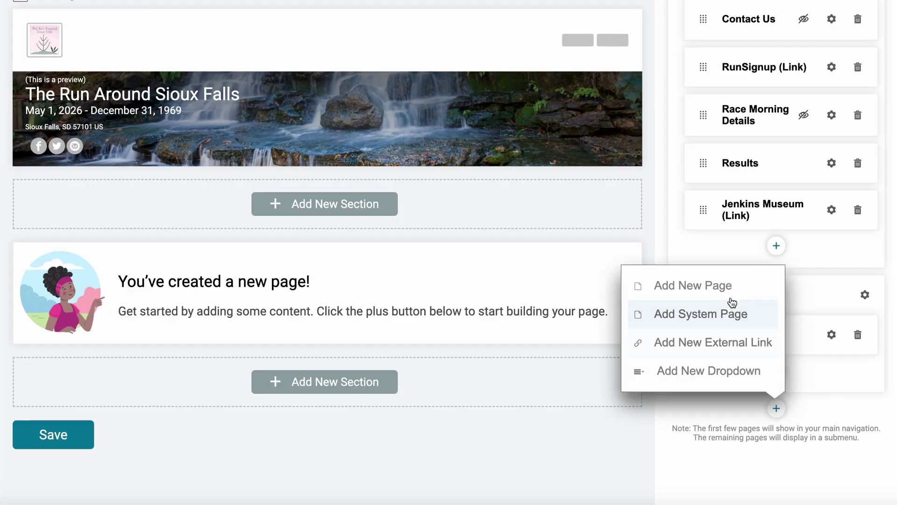
Add new pages titled Menu Item A and Menu Item B at the end of the main navigation.
click(731, 287)
key(ctrl+a)
text(Menu)
click(215, 386)
click(776, 454)
click(705, 338)
triple_click(342, 101)
text(Menu)
text(Item B)
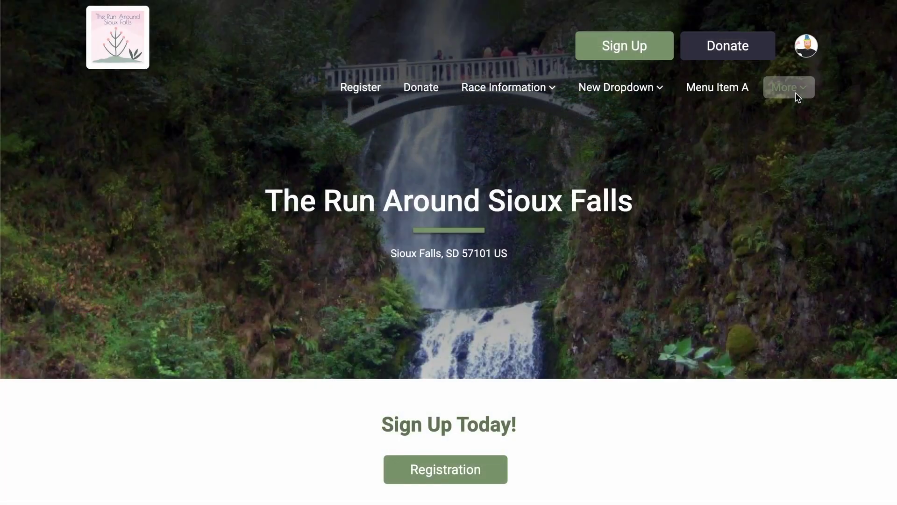
View the contents of the More, Race Information and New Dropdown menus on the race website.
click(797, 97)
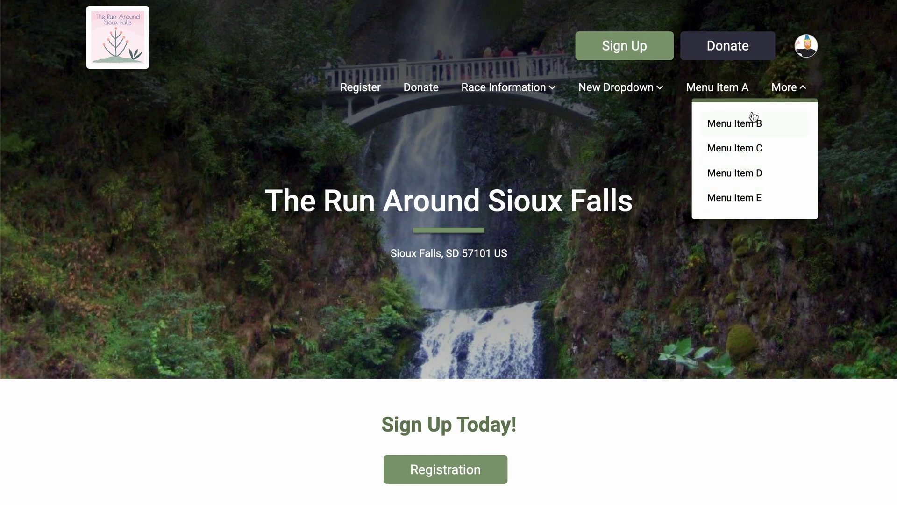
click(801, 91)
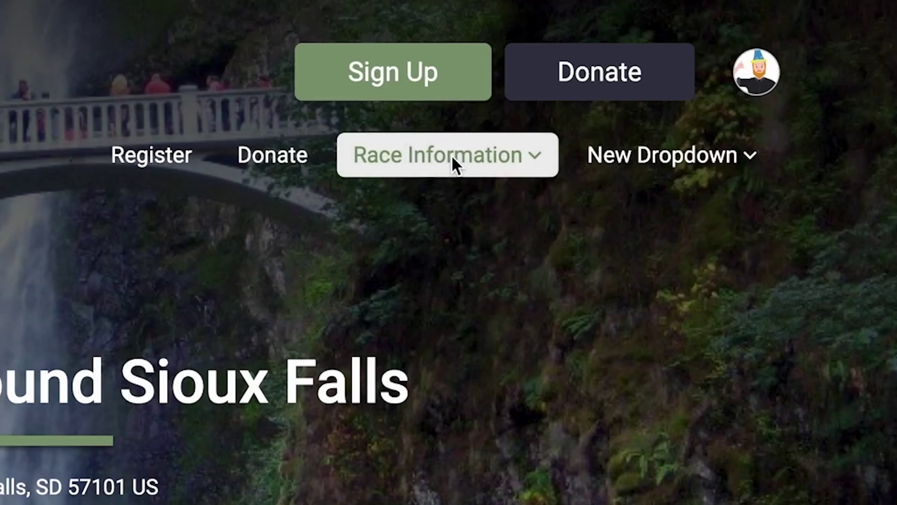
click(451, 156)
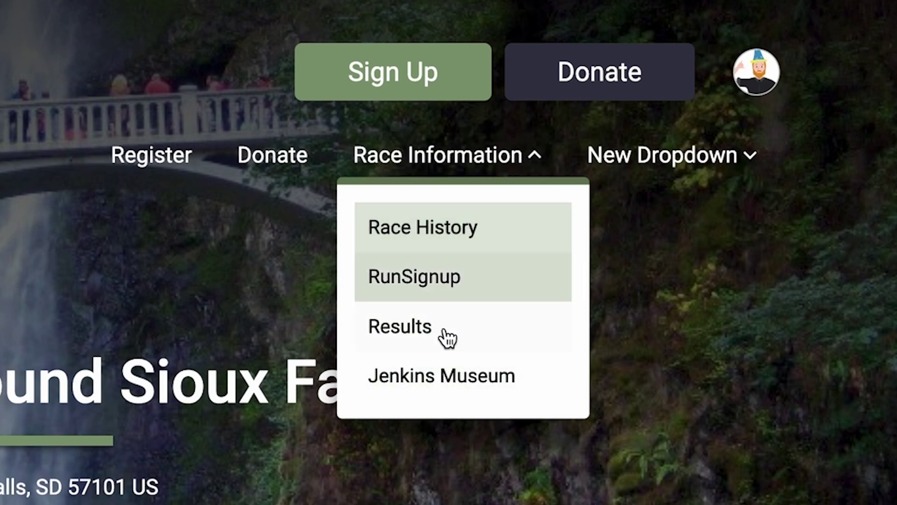
click(700, 357)
click(650, 155)
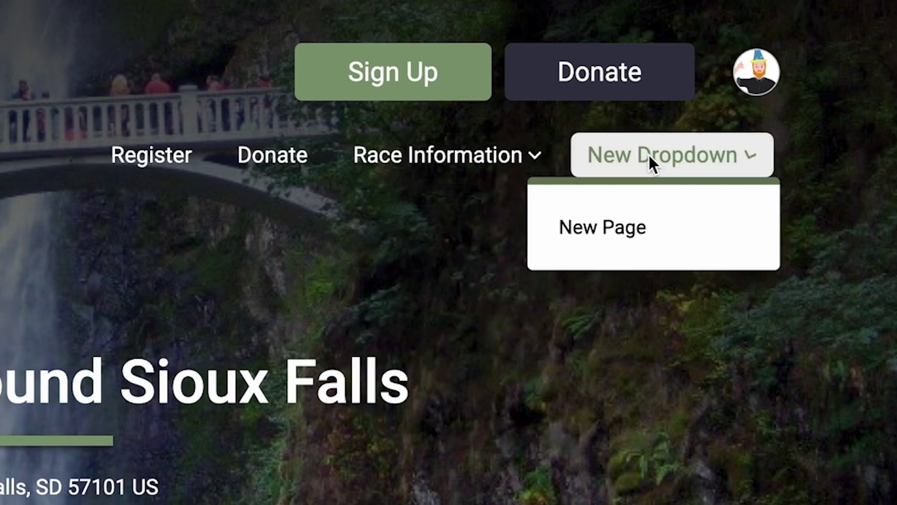
click(637, 154)
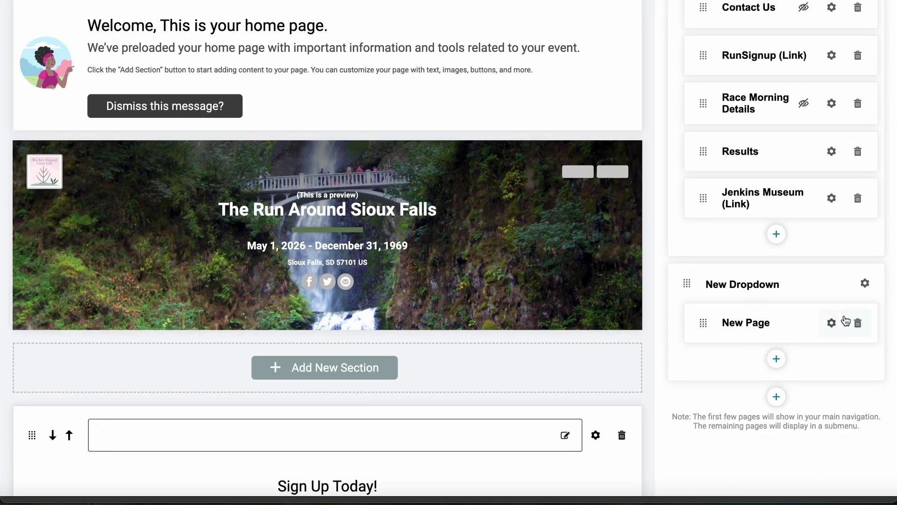
View the page settings of New Page without changing them, and delete that page from New Dropdown.
click(832, 323)
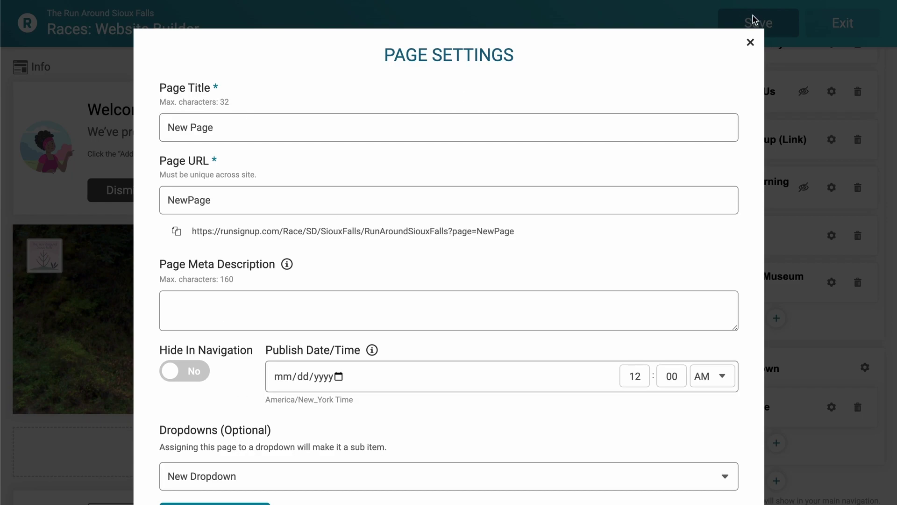
click(748, 44)
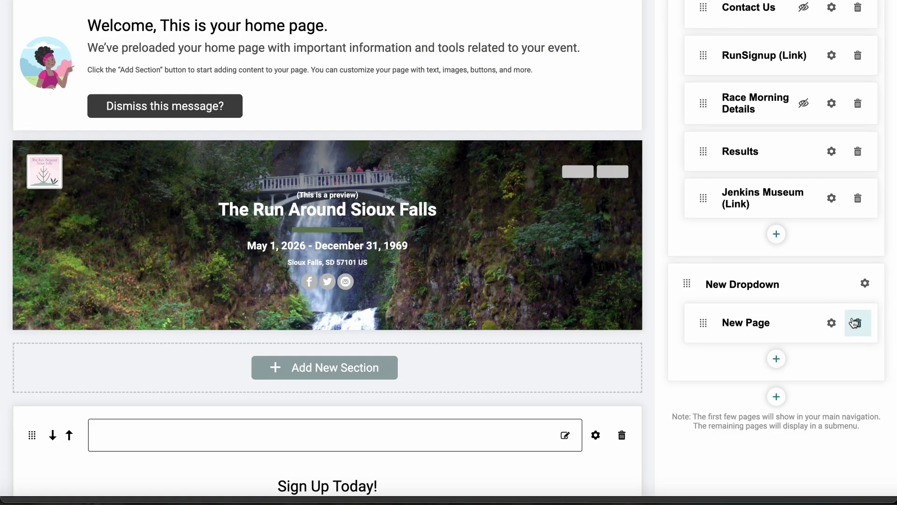
click(855, 323)
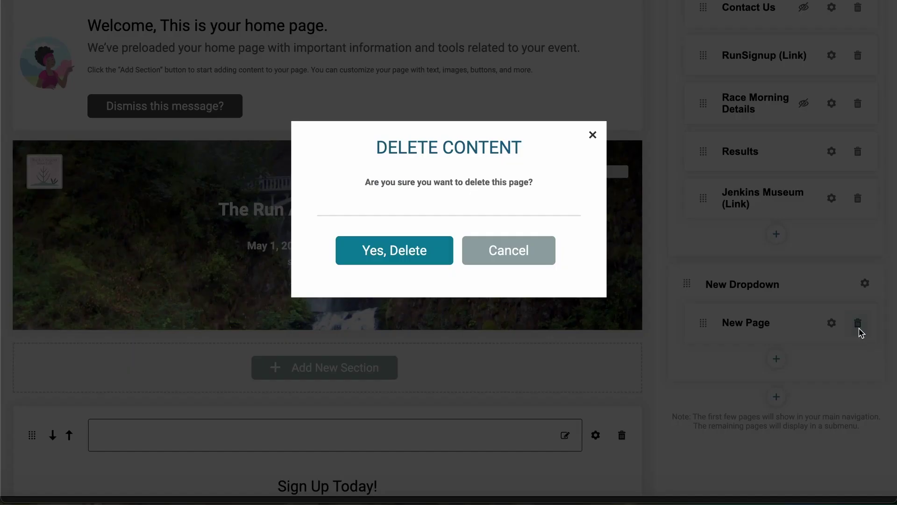
click(375, 249)
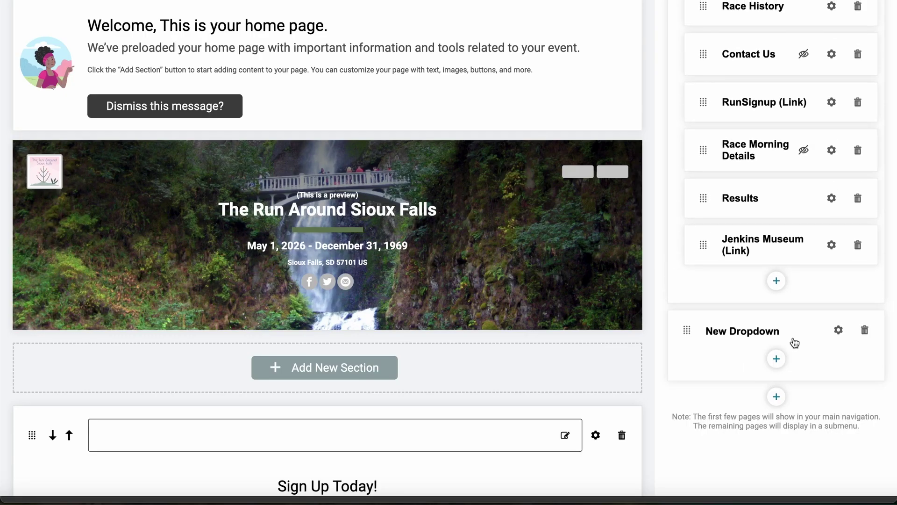
Add a Register system page under New Dropdown with its visibility settings left at their defaults, and save the website.
click(777, 358)
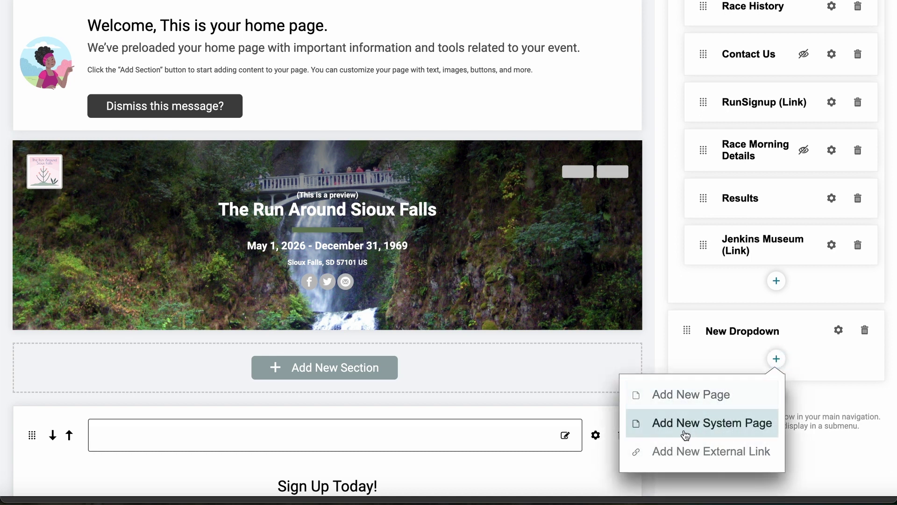
click(734, 427)
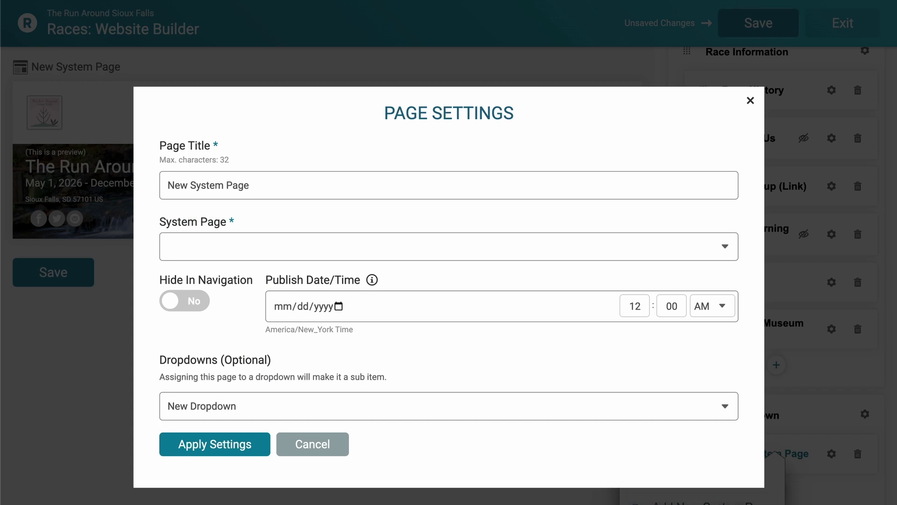
click(176, 248)
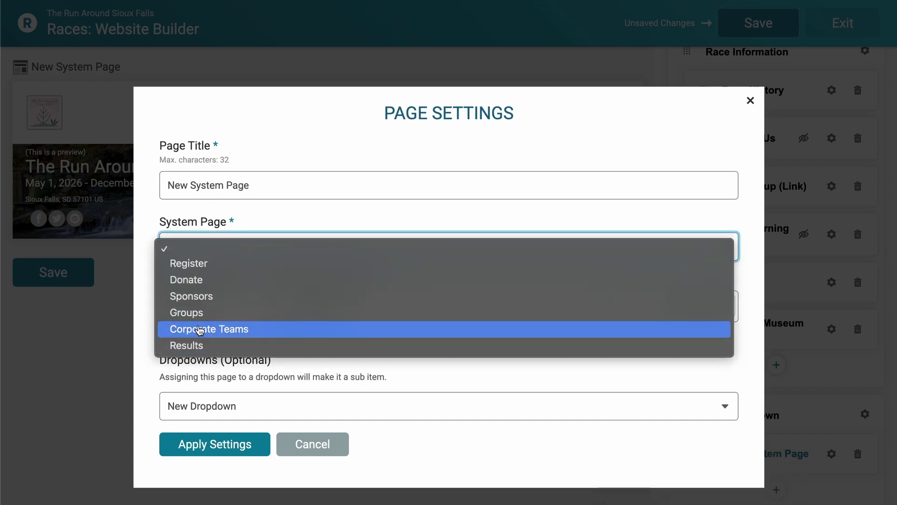
click(227, 269)
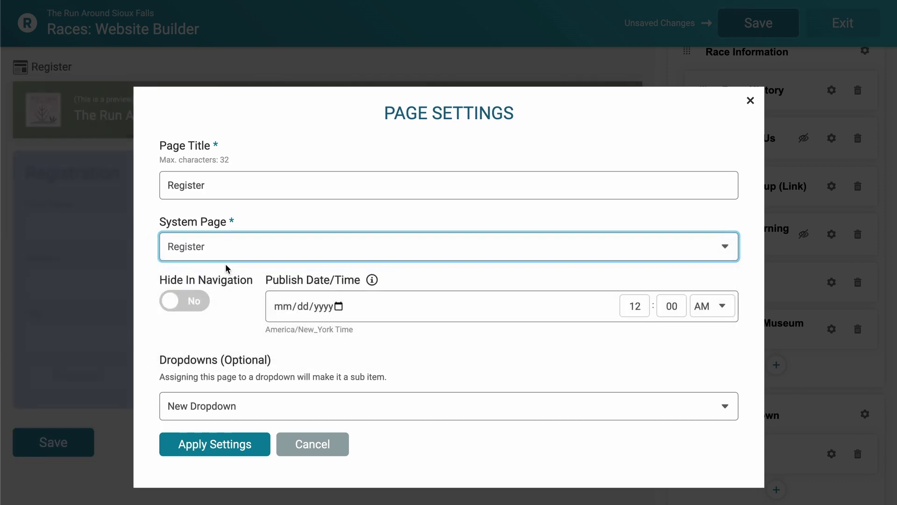
click(225, 445)
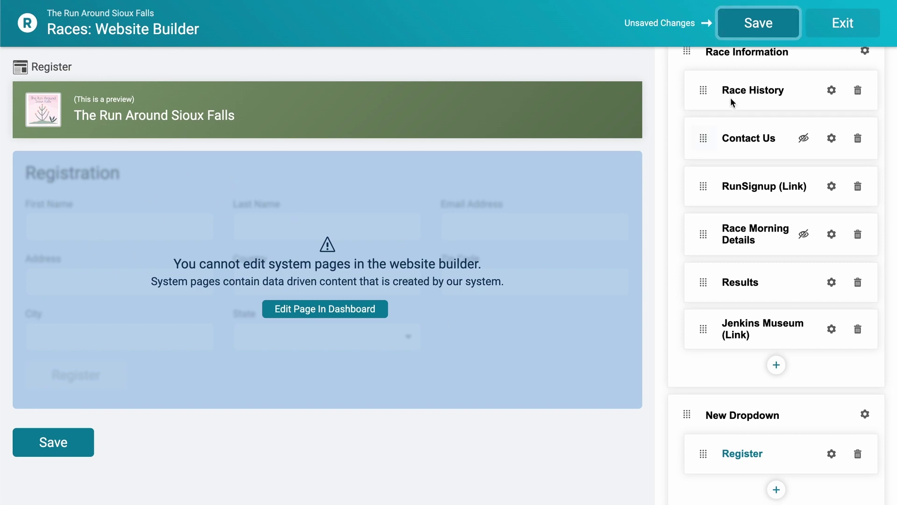
click(759, 25)
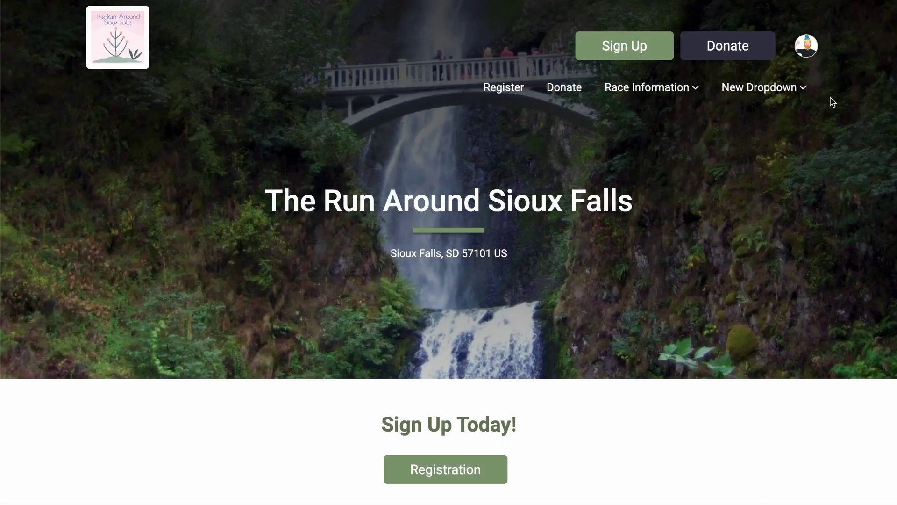
Open the Register entry inside New Dropdown on the race website.
click(789, 90)
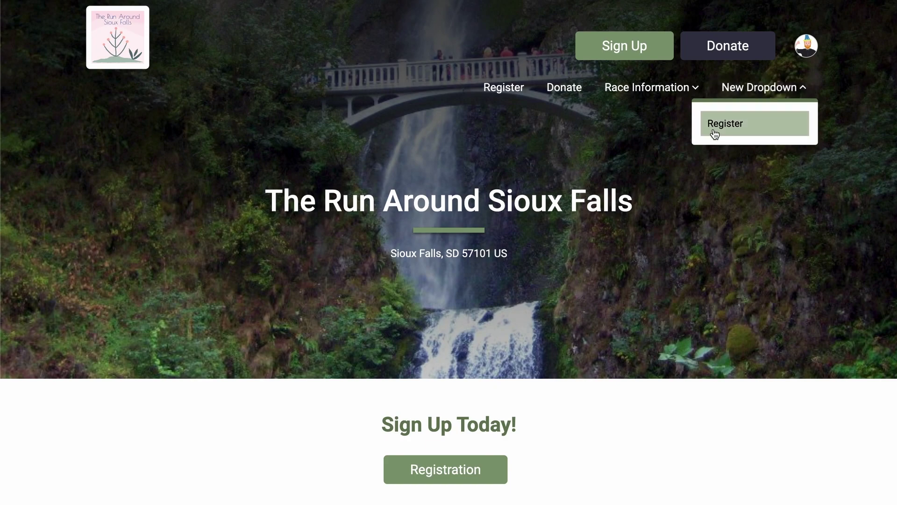
click(753, 134)
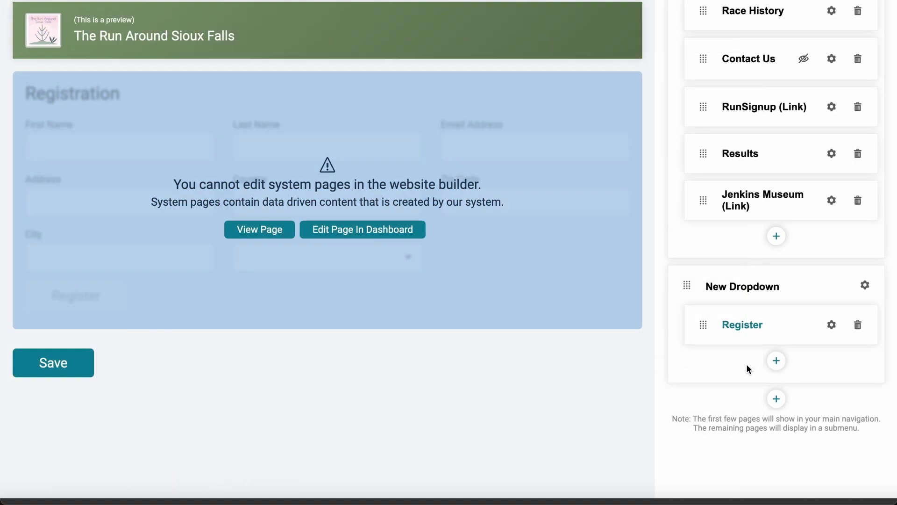
Add a page titled Race Morning Details under New Dropdown, and reopen its settings to view the Page Meta Description help.
click(776, 361)
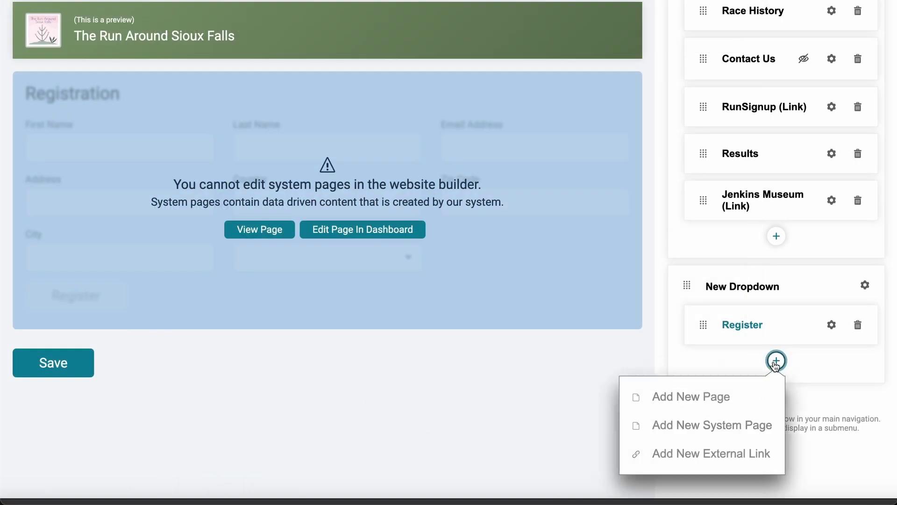
click(679, 397)
click(196, 170)
triple_click(196, 170)
text(Race Mor)
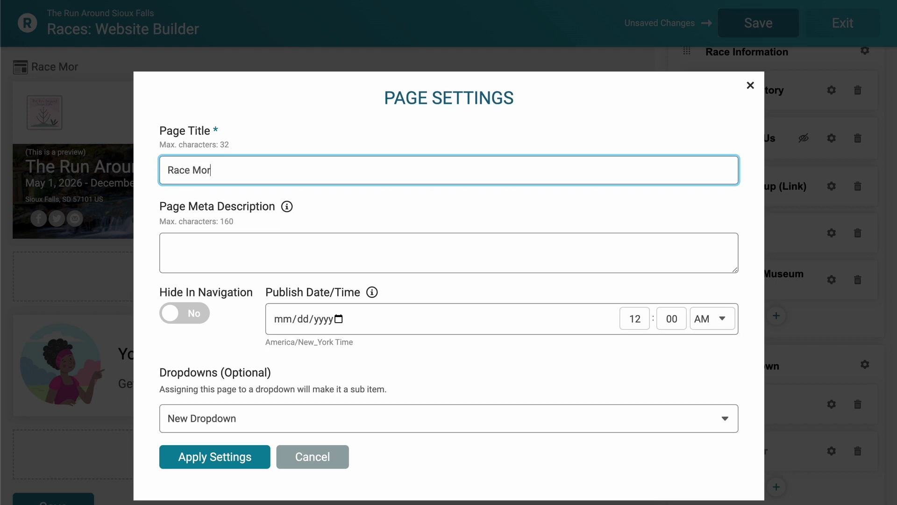
text(ning Details)
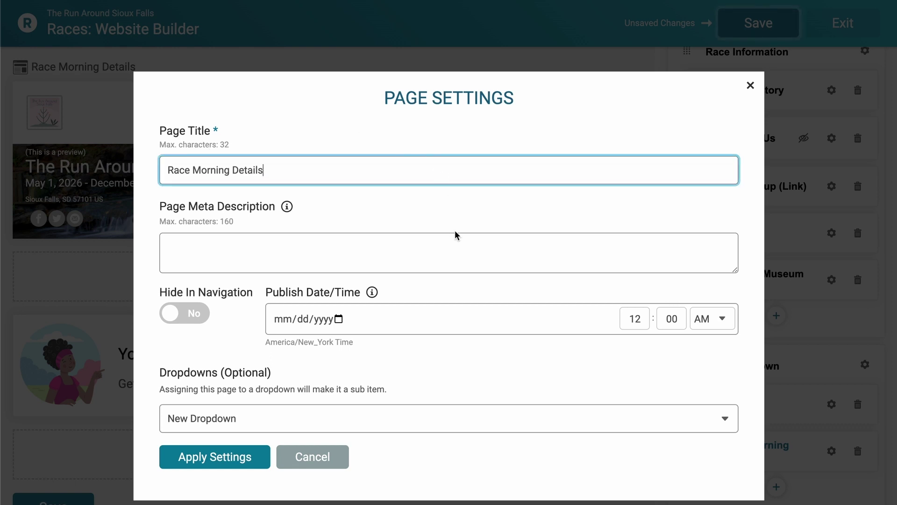
click(244, 463)
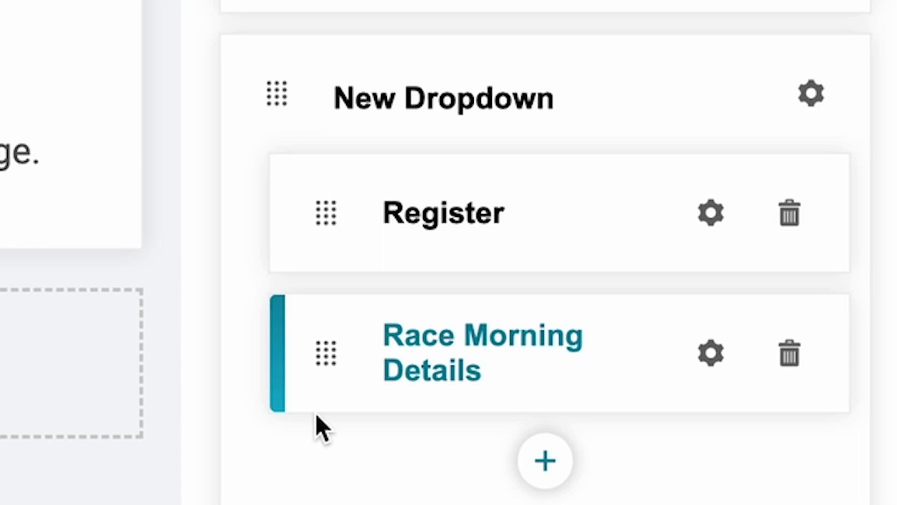
click(712, 357)
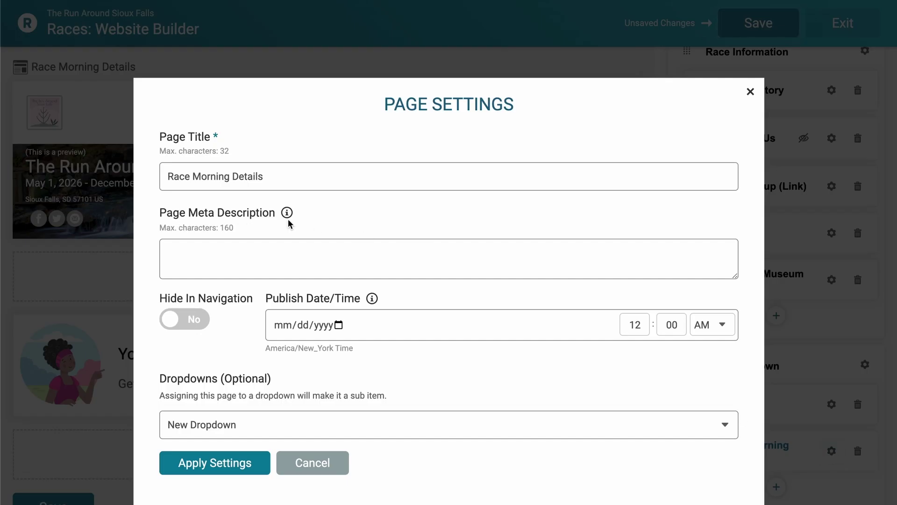
mouse_move(288, 214)
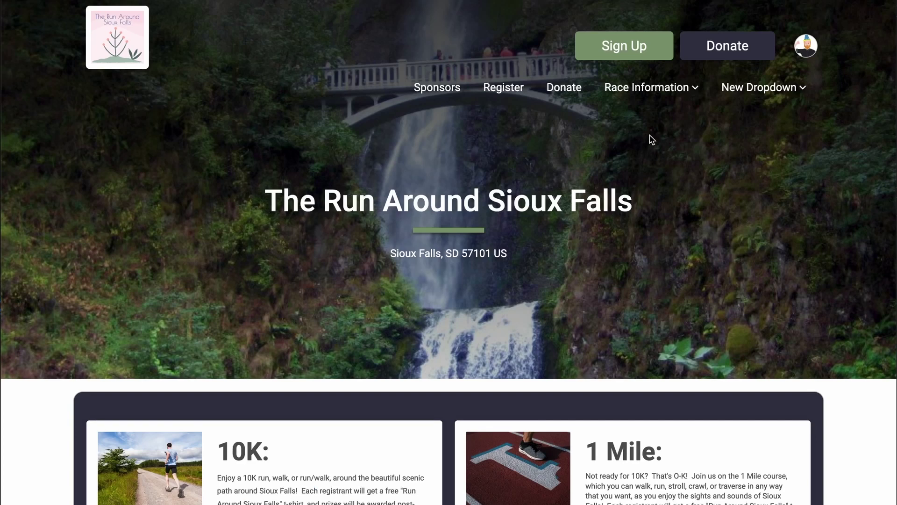
Open the Race History page from the Race Information menu on the race website and look over its content.
click(644, 87)
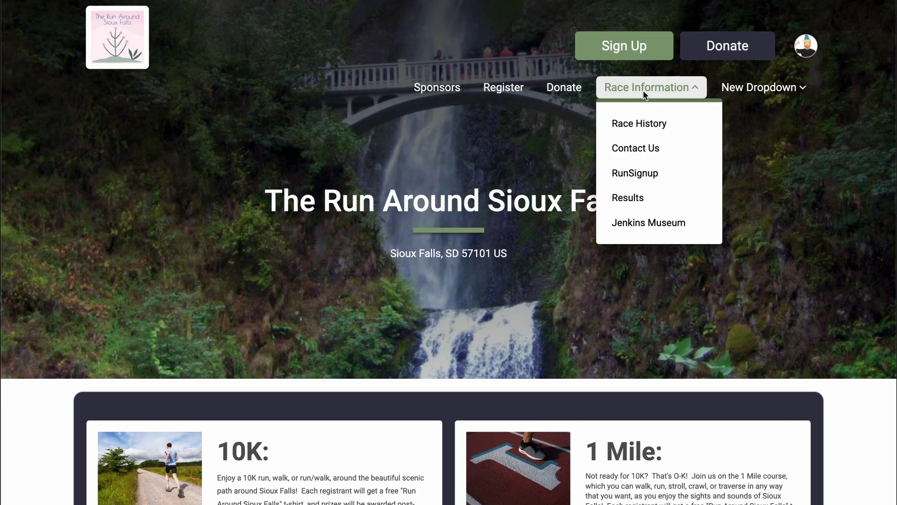
click(652, 126)
scroll(409, 160, down, 7)
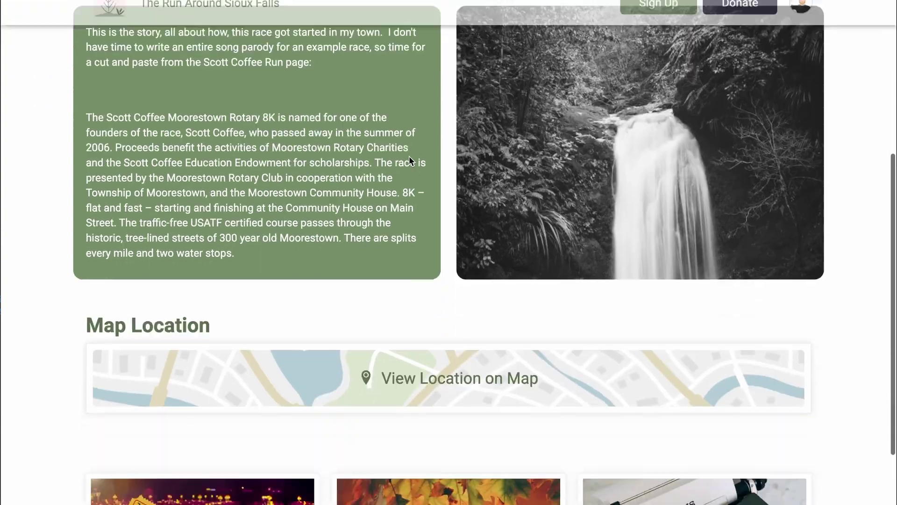
scroll(409, 161, up, 8)
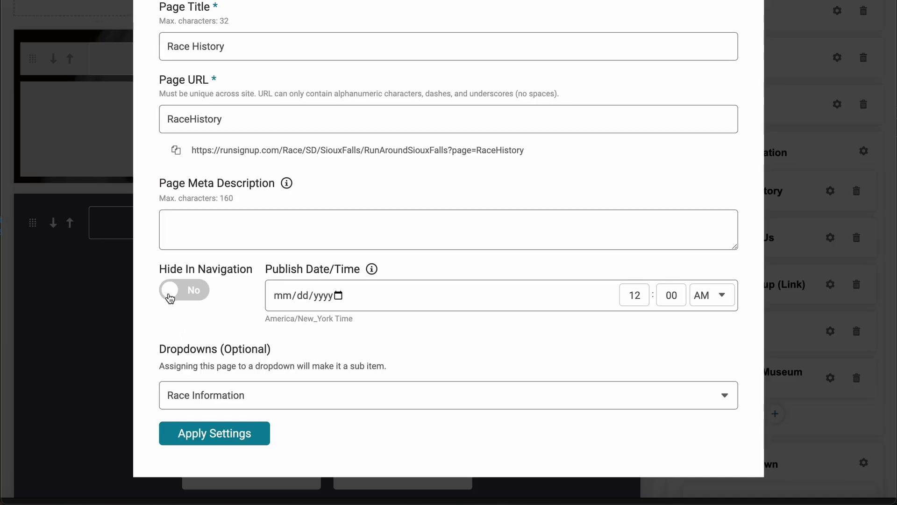
Hide the Race History page in navigation, apply the settings and save the website.
click(170, 295)
click(213, 434)
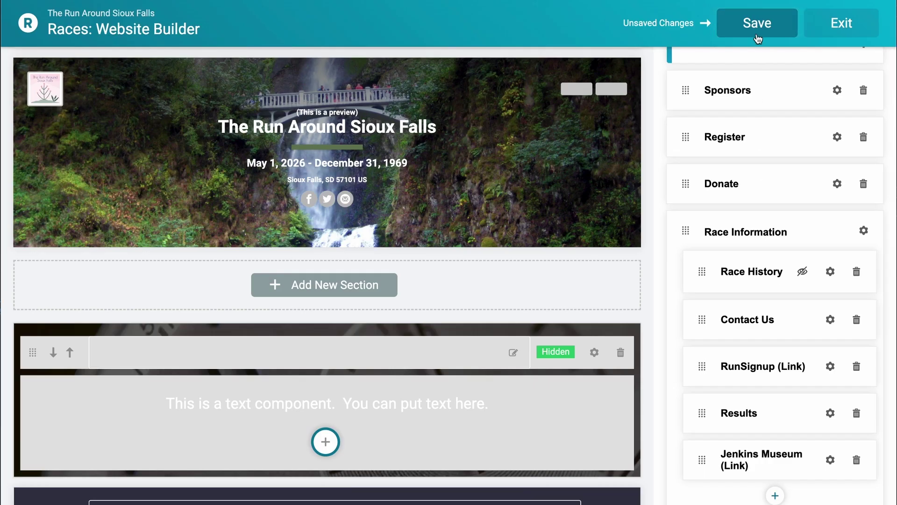
click(755, 25)
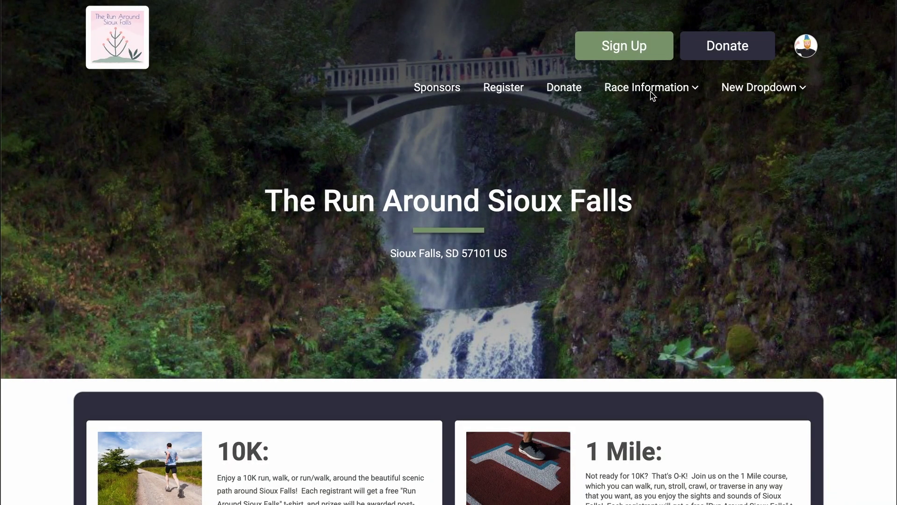
click(648, 86)
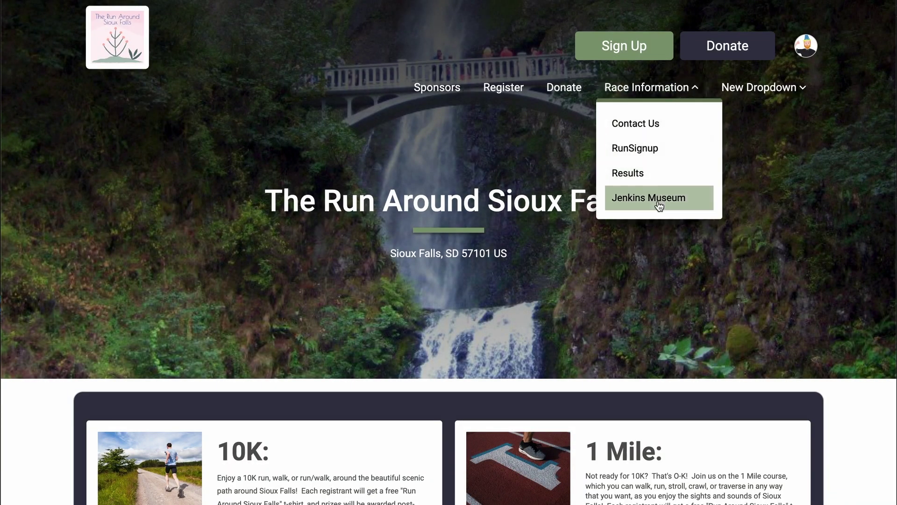
click(783, 152)
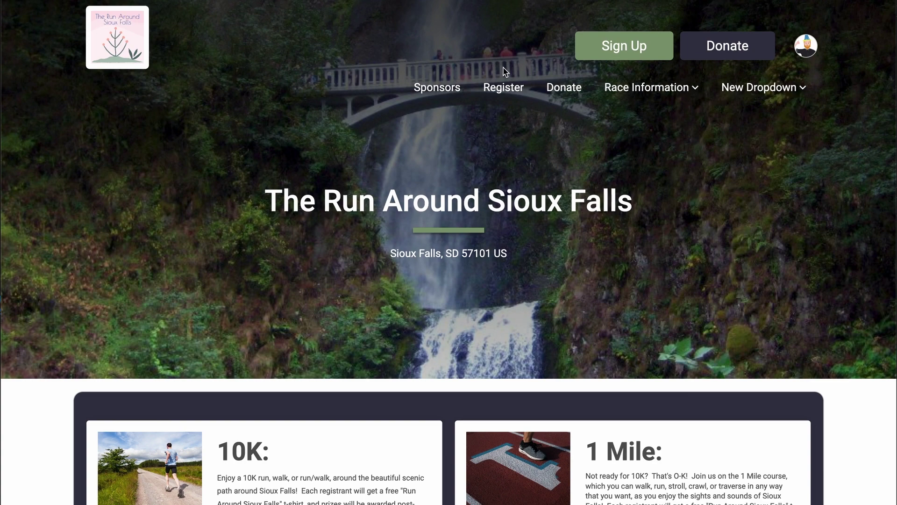
text(https://runsignup.com/Race/SD/SiouxFalls/RunAroundSiouxFalls?page=RaceHistory)
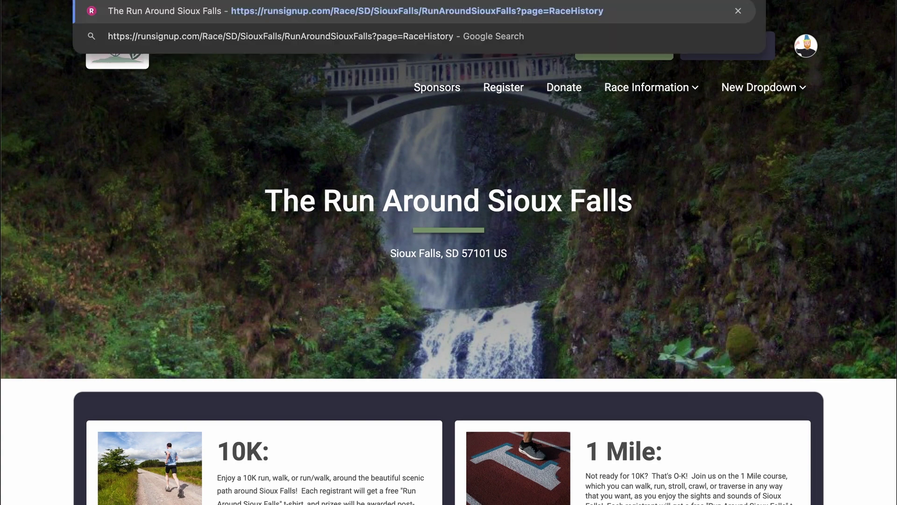
key(Return)
Return to the race home page, and open and look over the Race History page through its link below the map.
click(124, 50)
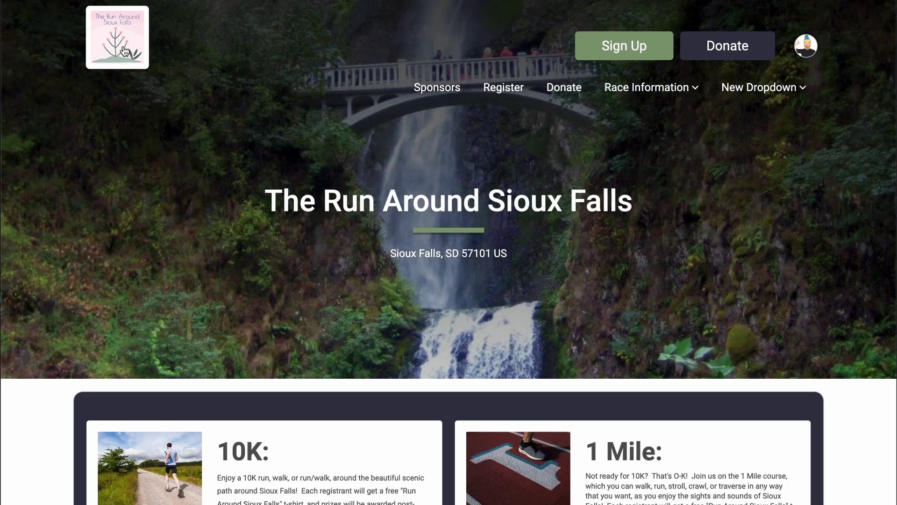
scroll(54, 193, down, 15)
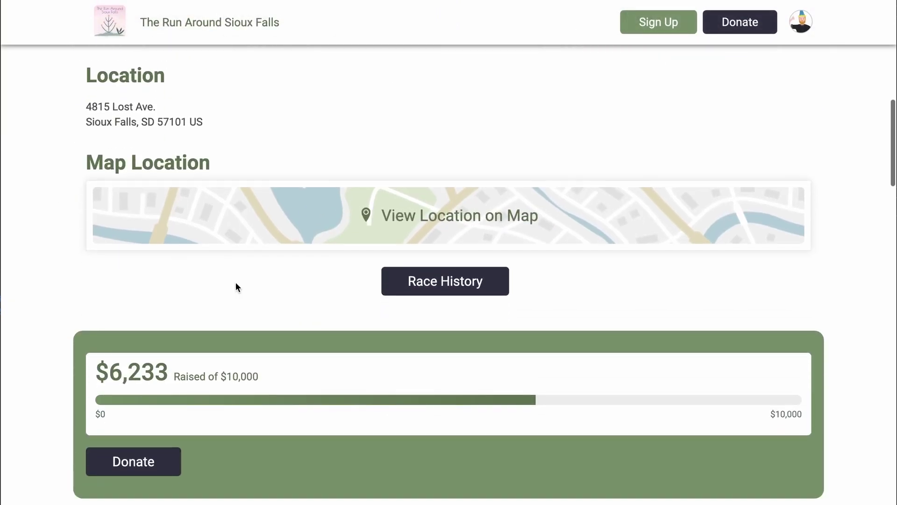
click(444, 286)
scroll(564, 220, down, 10)
scroll(563, 220, up, 10)
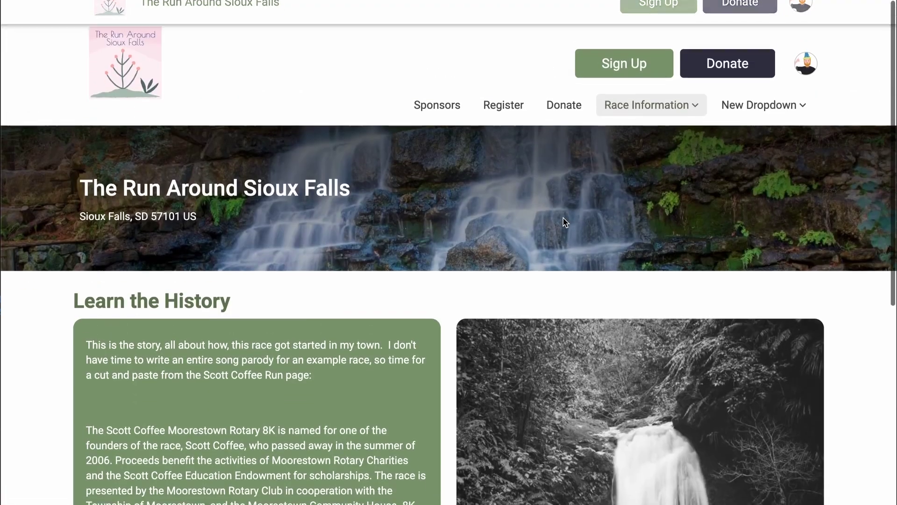
click(641, 83)
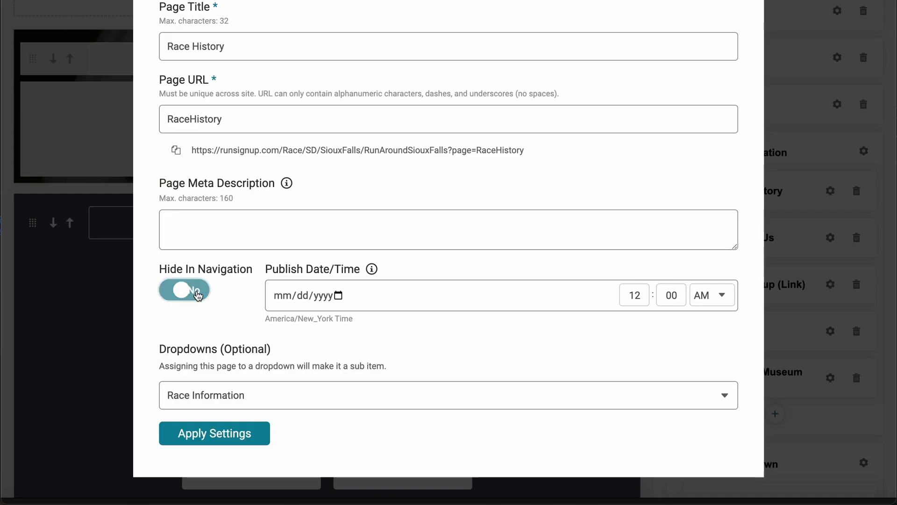
Turn off Hide In Navigation for Race History, set its publish date and time to 05/24/2024 8:00 AM, and save the website.
click(196, 294)
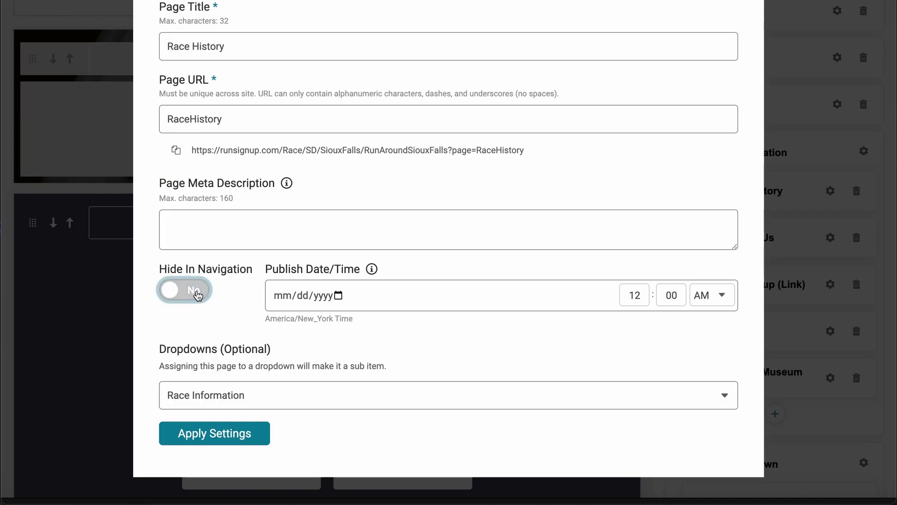
click(338, 296)
scroll(336, 298, down, 2)
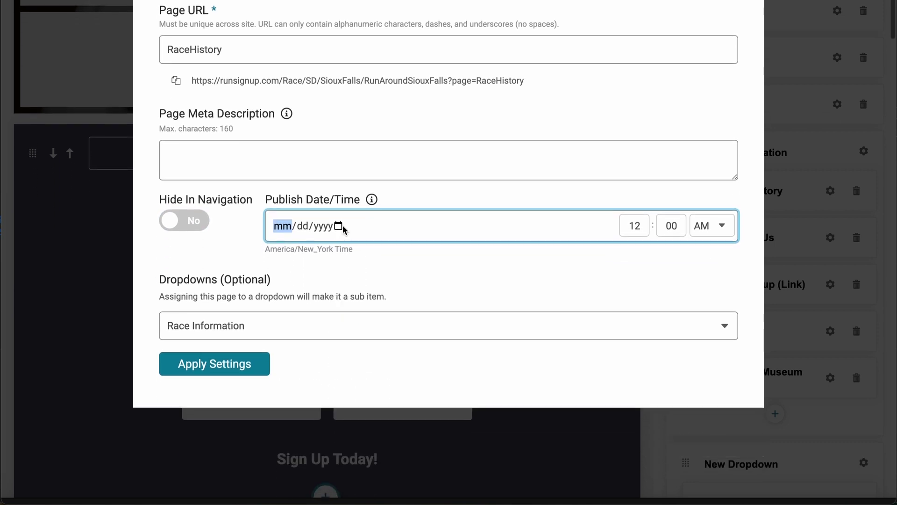
click(342, 227)
click(370, 351)
click(635, 226)
click(616, 259)
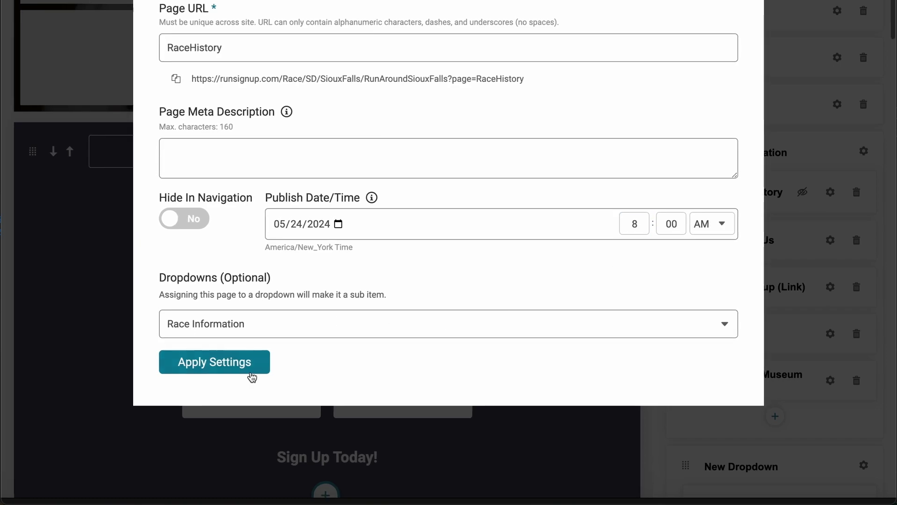
click(241, 363)
click(746, 22)
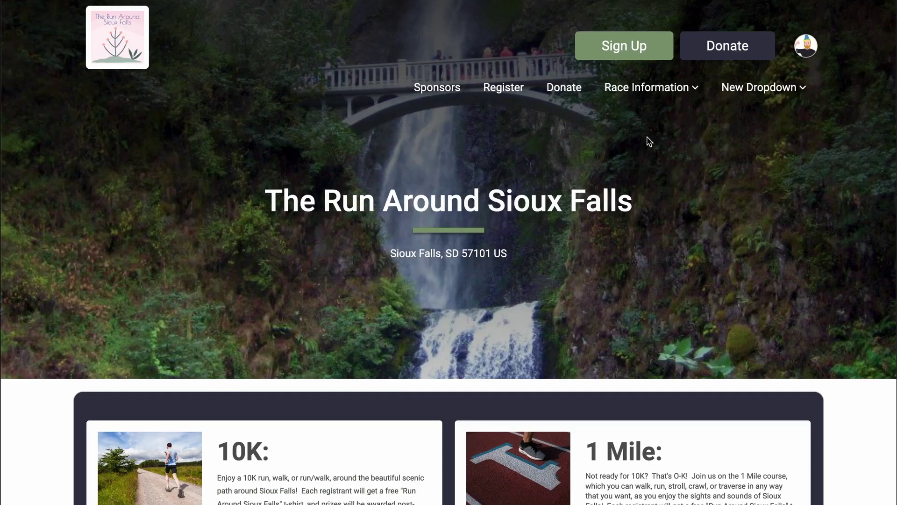
Check the Race Information menu on the race website, and try the home page's Race History link below the map.
click(650, 89)
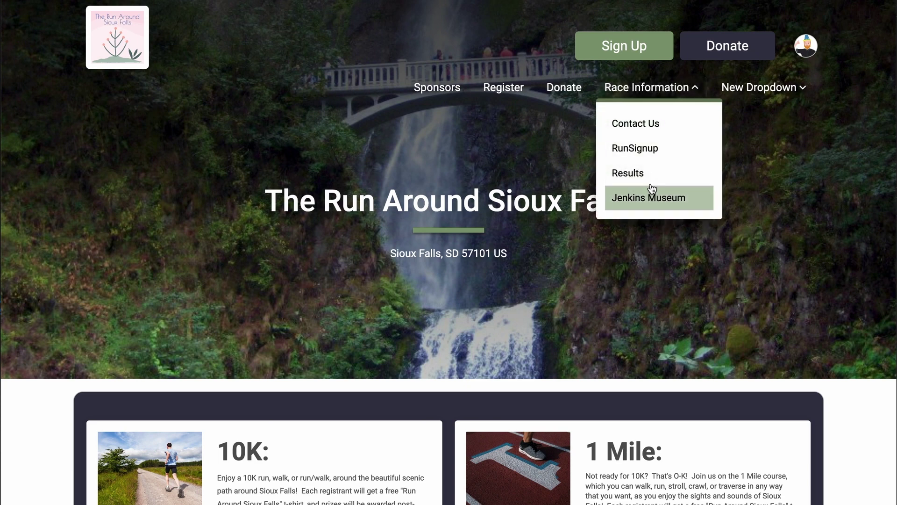
scroll(523, 151, down, 5)
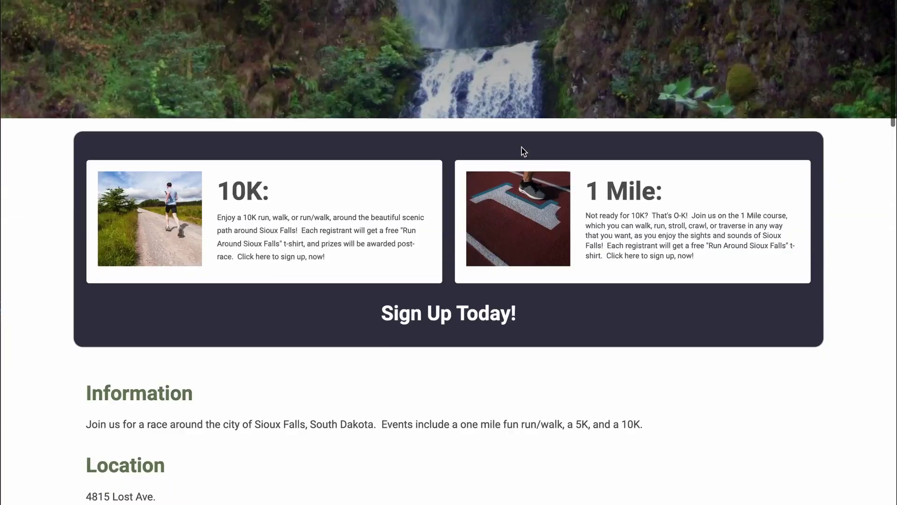
scroll(524, 151, down, 9)
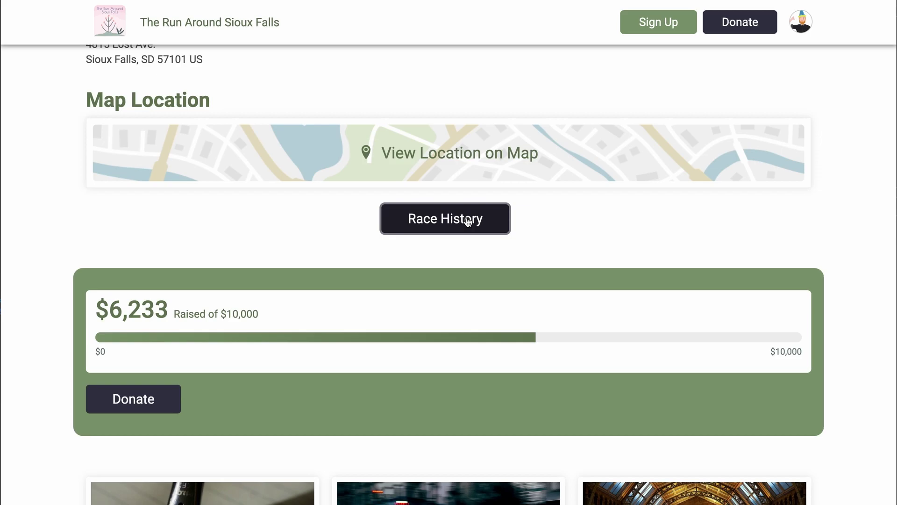
click(468, 222)
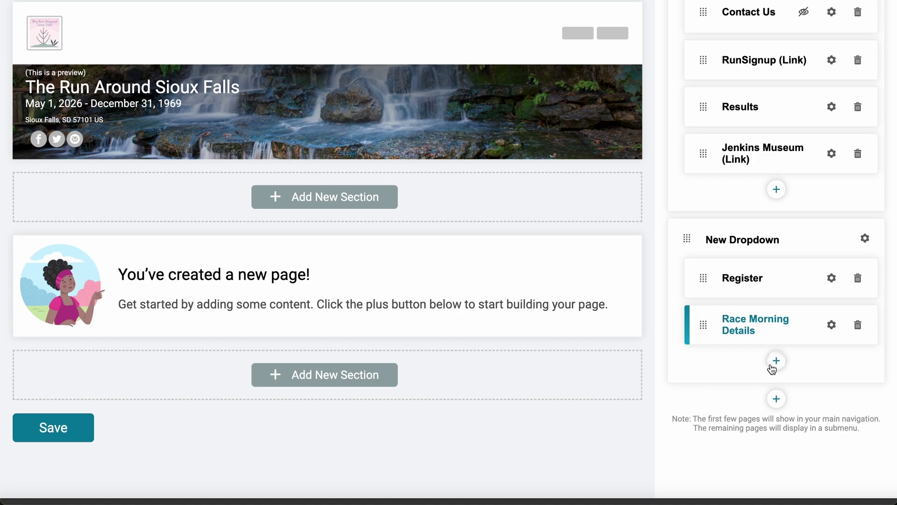
click(776, 362)
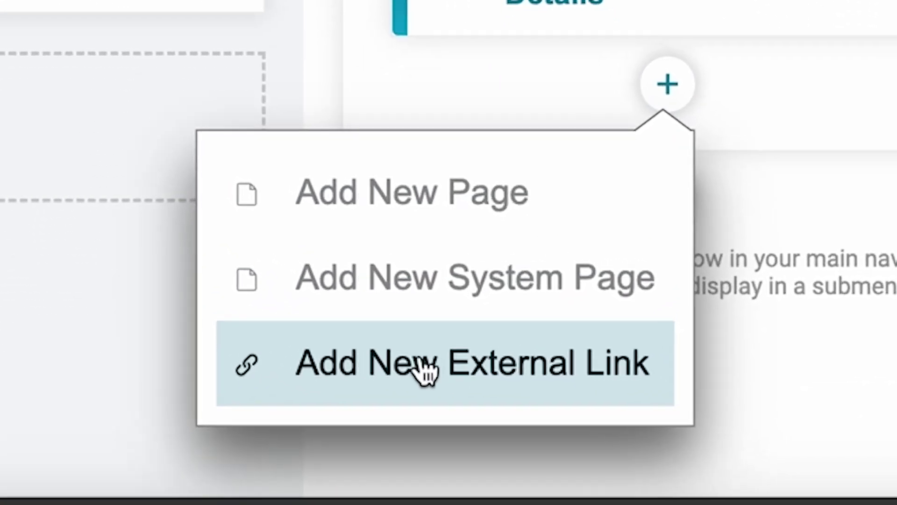
click(507, 383)
triple_click(290, 121)
text(The Jenkins Museum)
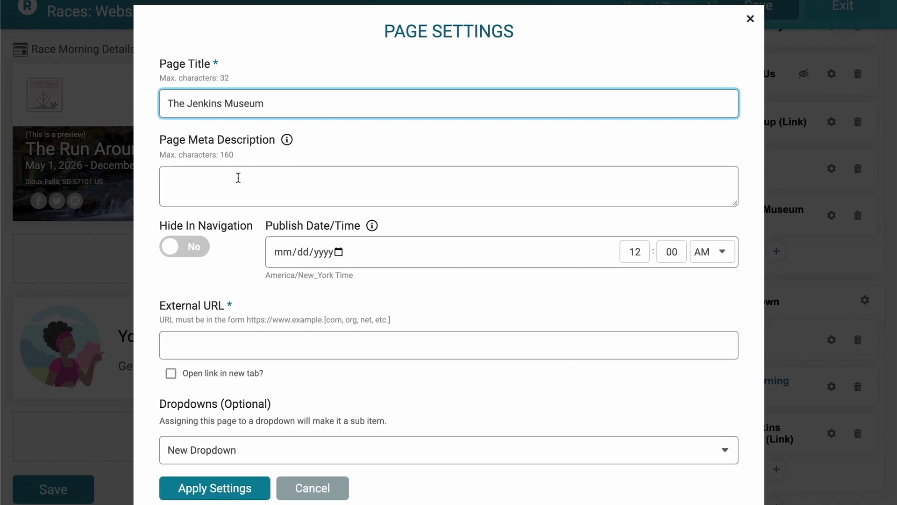
click(218, 360)
text(https://runsignup.com/MemberOrg/JenkinsMuseum)
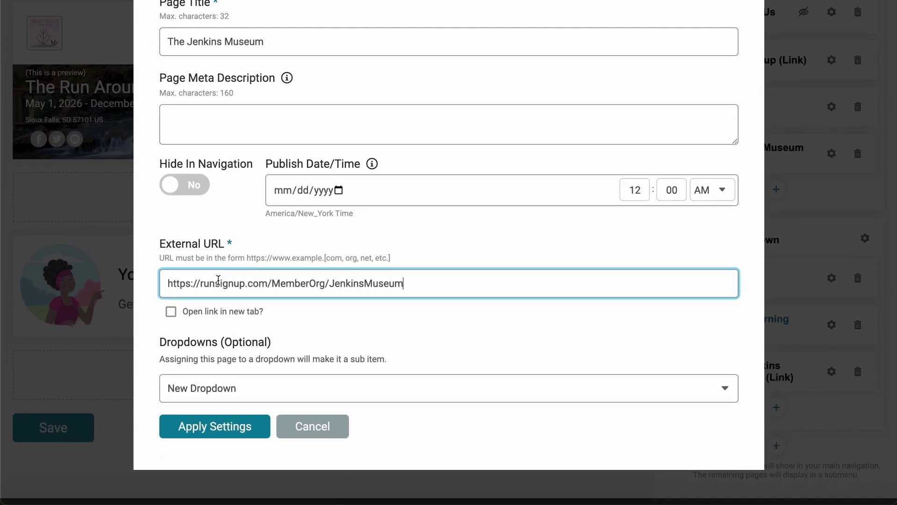
click(171, 312)
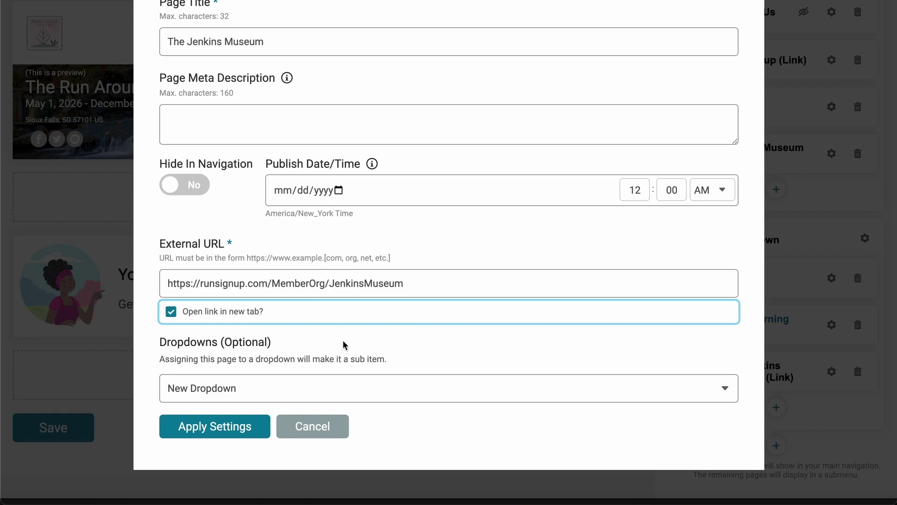
click(239, 426)
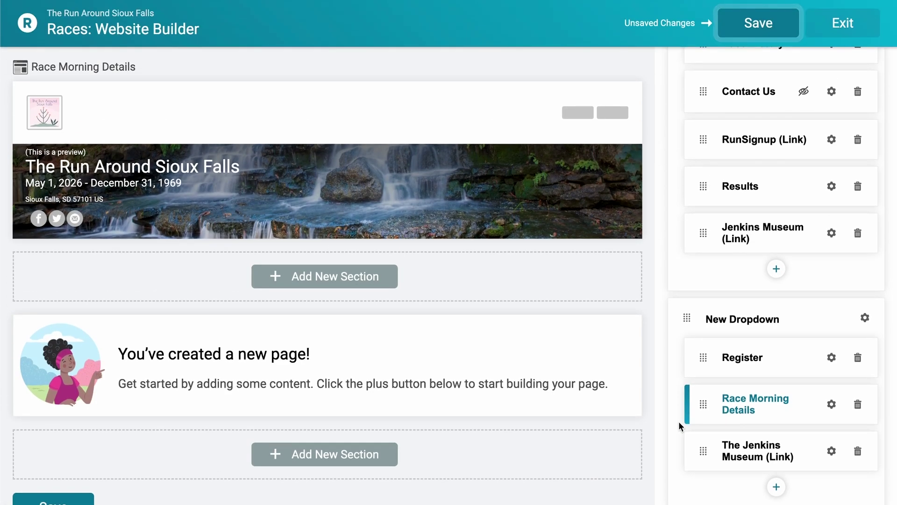
click(753, 23)
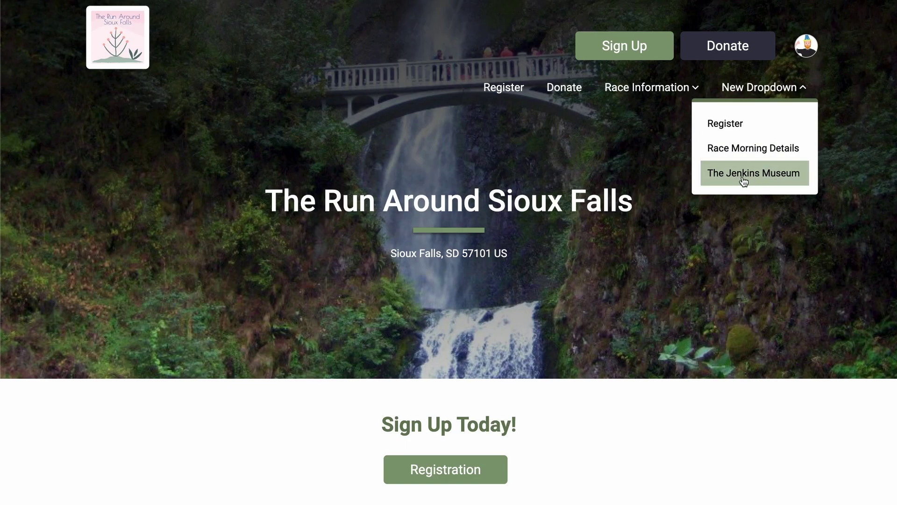
Open The Jenkins Museum from New Dropdown on the race website, and review the navigation list in the Website Builder.
click(744, 181)
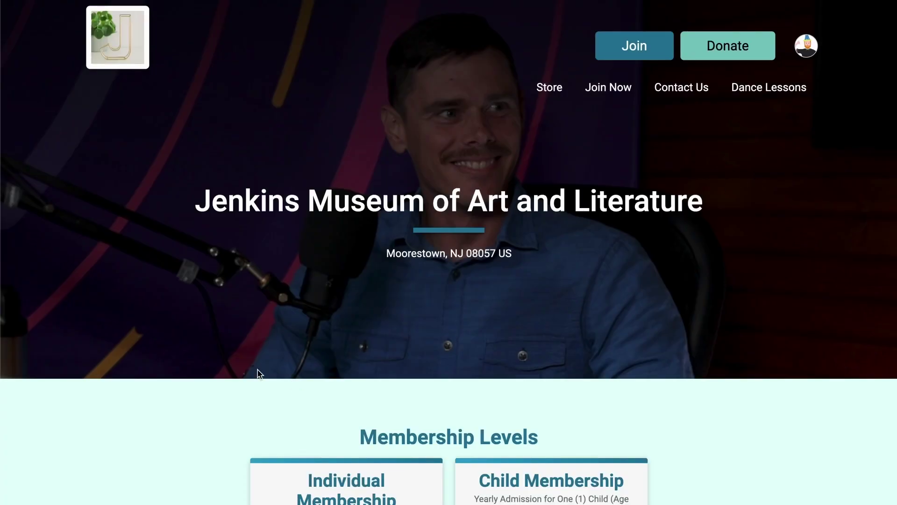
scroll(85, 347, down, 12)
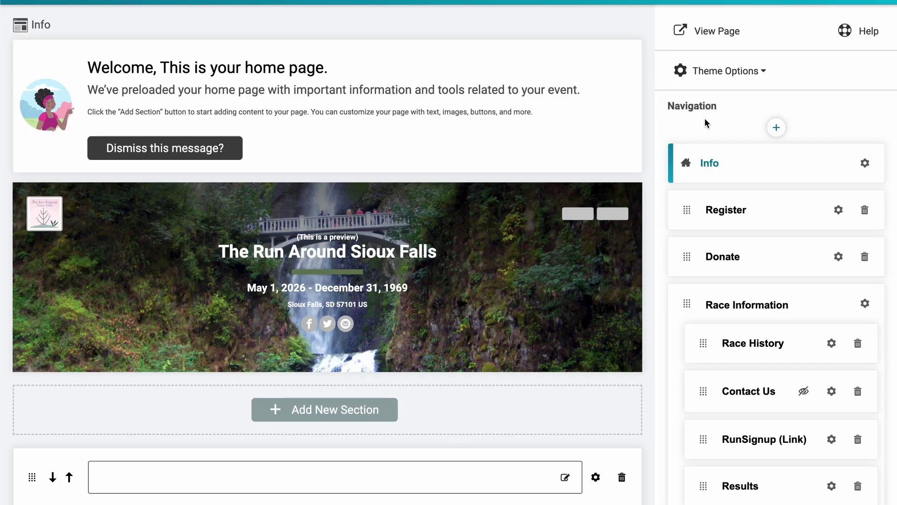
scroll(706, 123, down, 8)
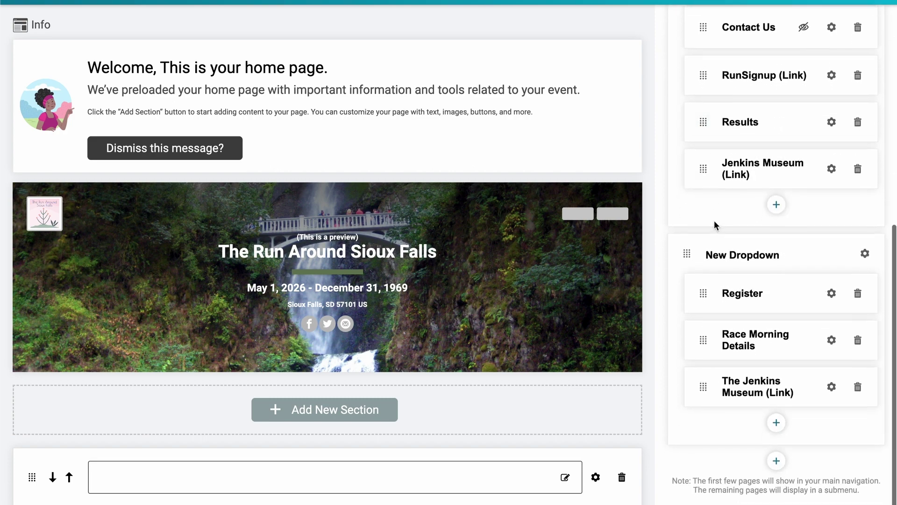
Reorder the Race Information pages to Contact Us, Results, RunSignup, Race History, Jenkins Museum.
scroll(714, 220, up, 10)
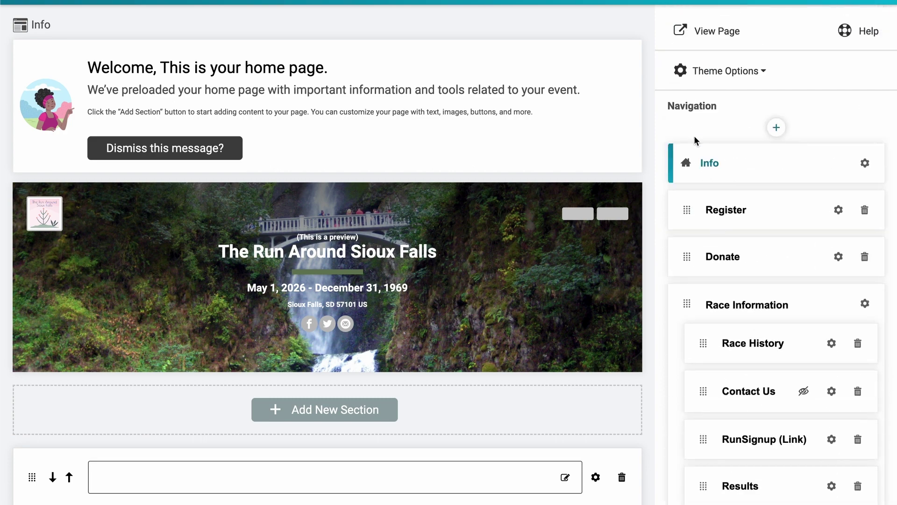
scroll(695, 138, down, 2)
drag(705, 263, 702, 305)
scroll(705, 334, down, 2)
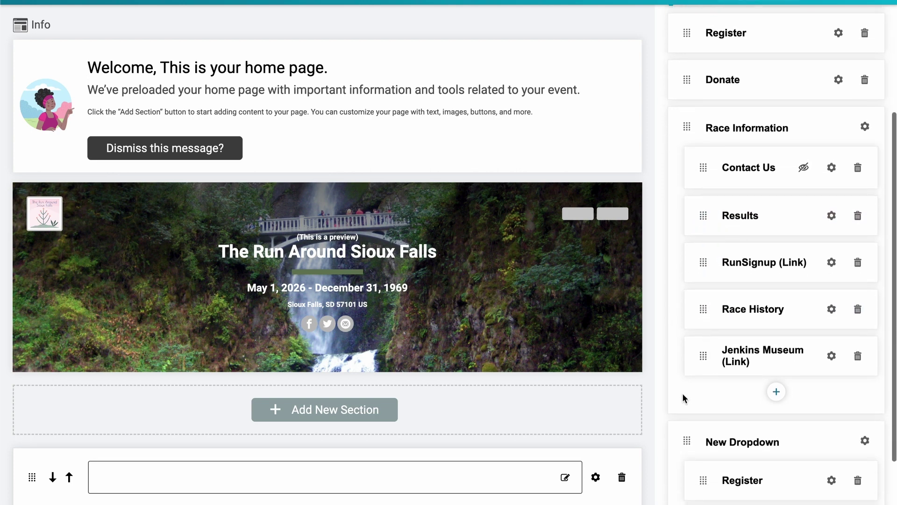
Swap New Dropdown with Race Information and Donate with Register in the navigation list, putting each pair back in its original order.
drag(683, 439, 687, 232)
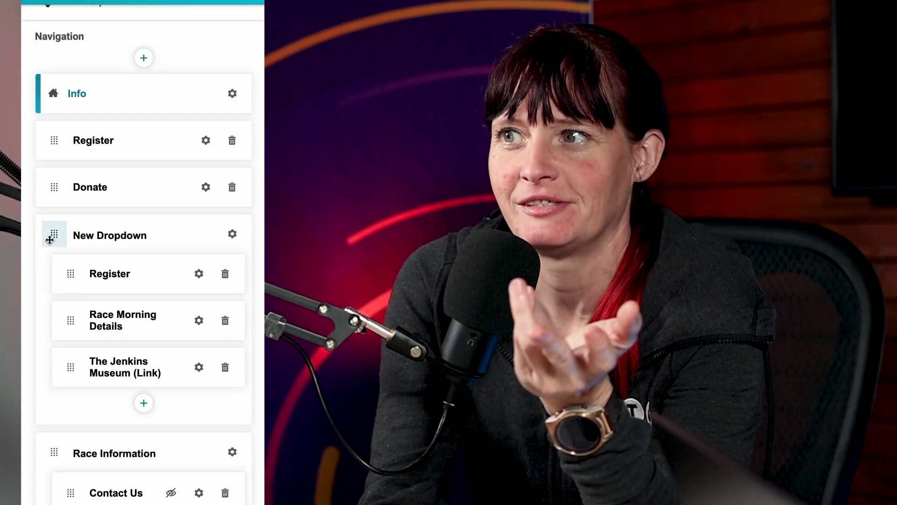
drag(54, 452, 56, 340)
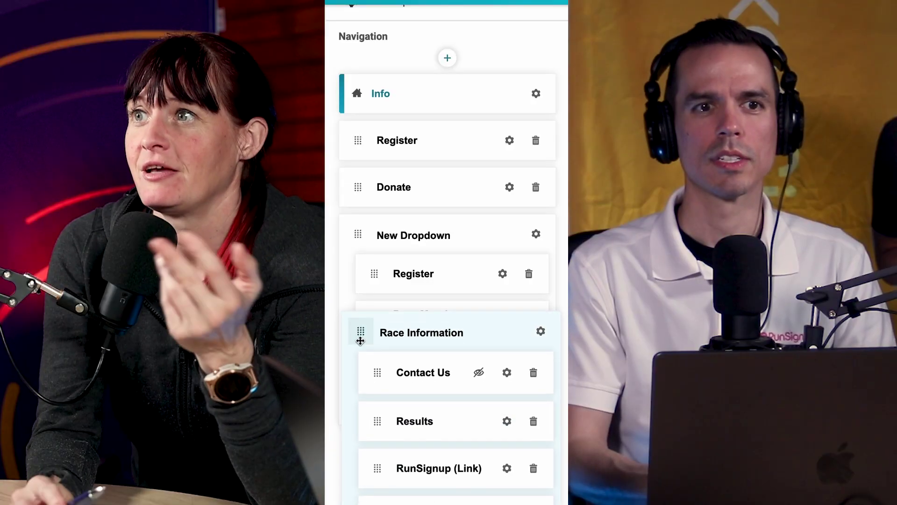
drag(361, 340, 355, 234)
scroll(341, 231, up, 2)
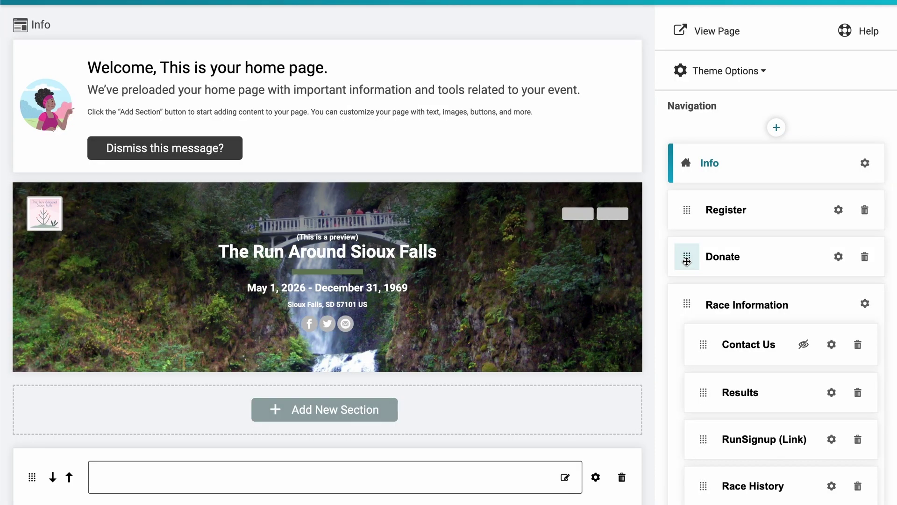
drag(686, 260, 686, 204)
drag(687, 255, 680, 194)
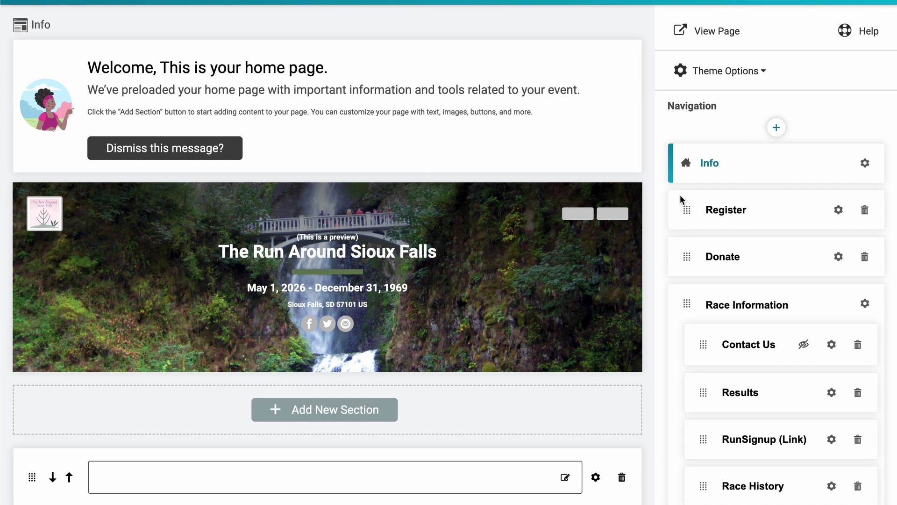
Reassign the Results page from Race Information to New Dropdown in its page settings, and apply the settings.
scroll(680, 194, down, 3)
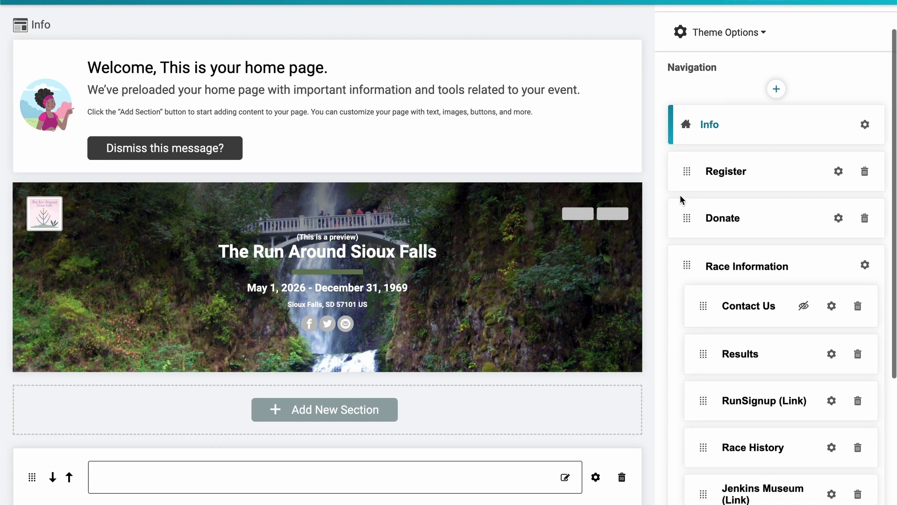
click(832, 239)
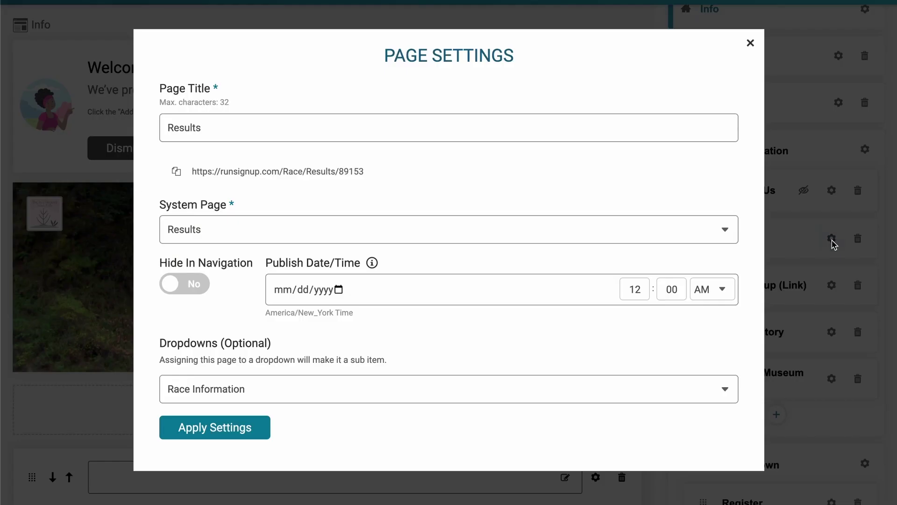
click(203, 398)
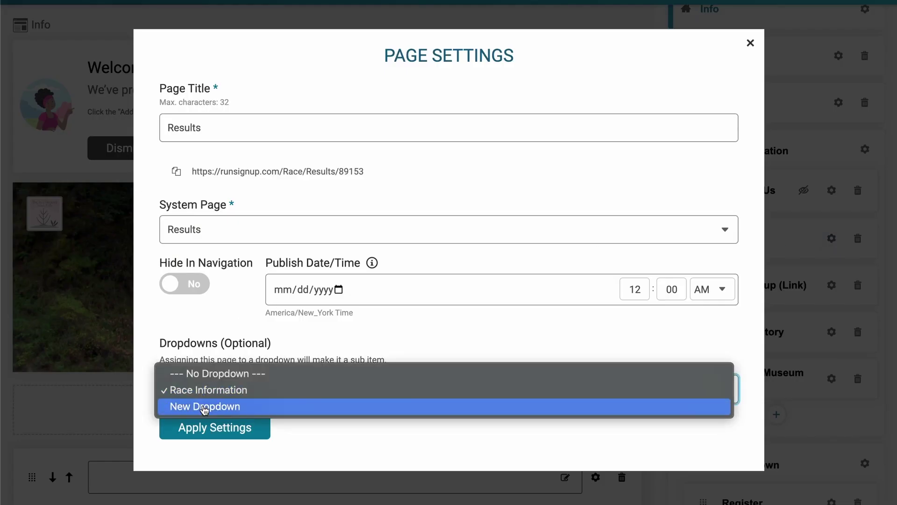
click(202, 407)
click(211, 427)
scroll(780, 262, down, 5)
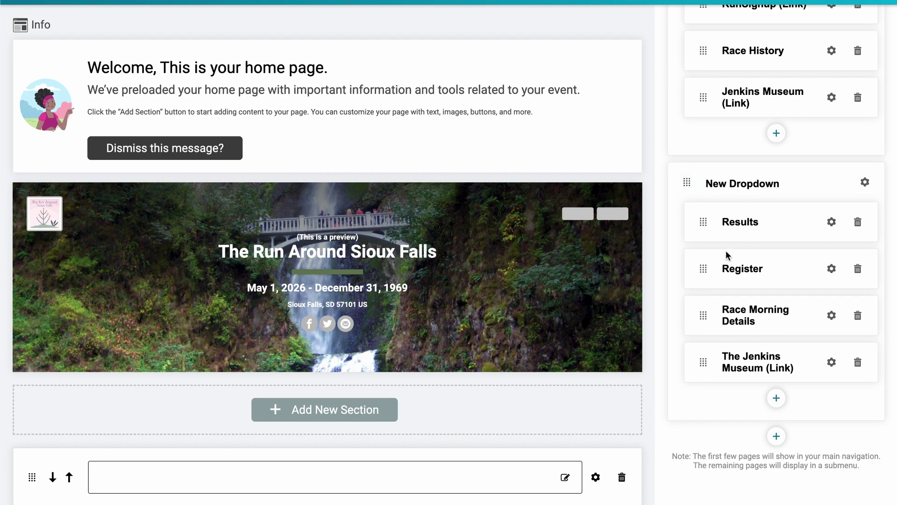